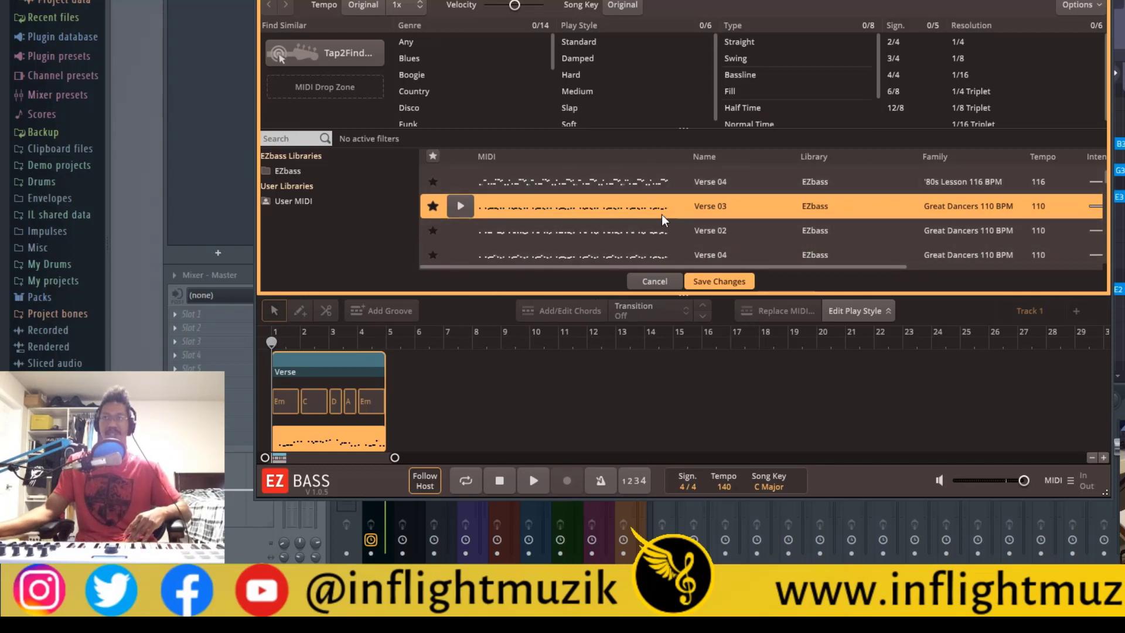
pyautogui.scroll(-3, 663, 215)
pyautogui.scroll(-5, 659, 221)
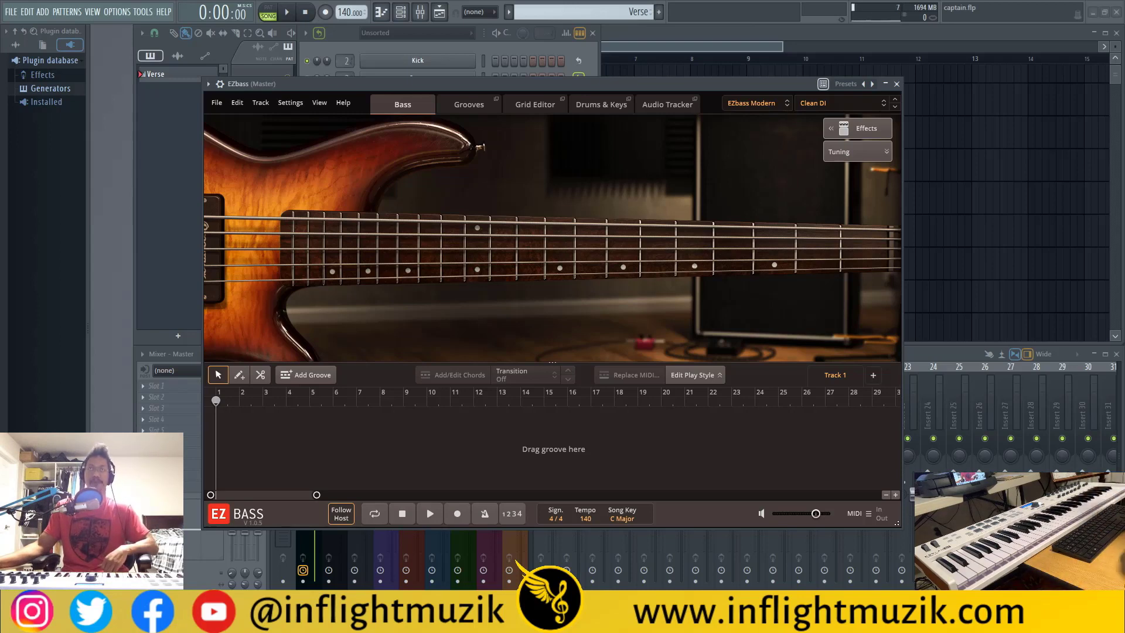
# Show the channel rack and open Captain Chords to view its verse chord progression
pyautogui.press('F6')
pyautogui.click(443, 344)
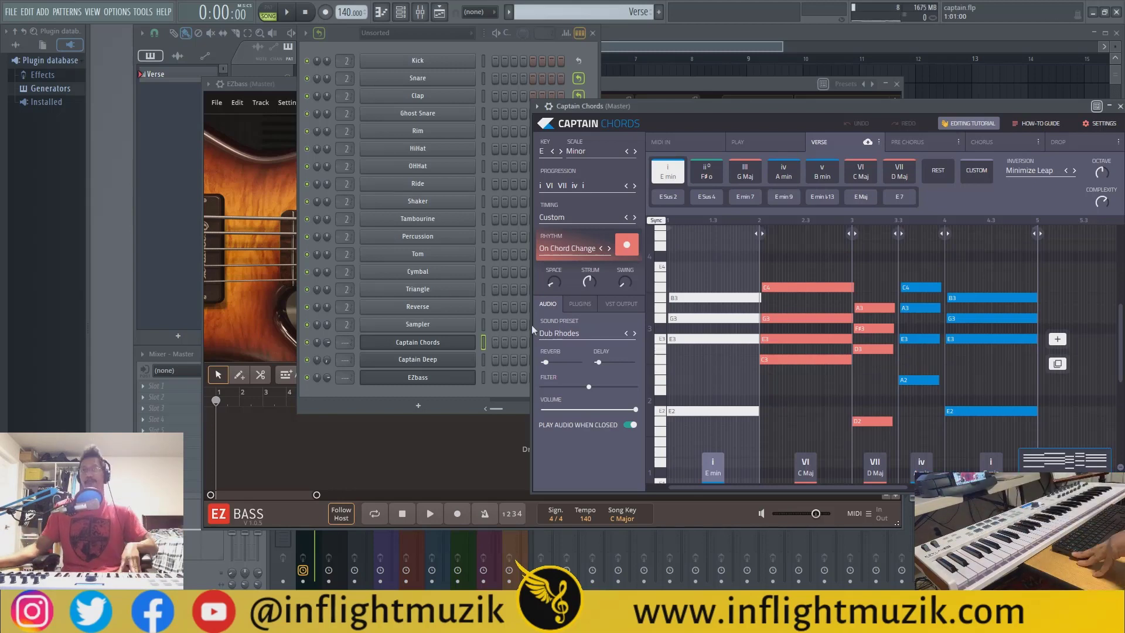
# Open Captain Deep, play back its verse bass line with the chords, and close the plugin
pyautogui.click(411, 360)
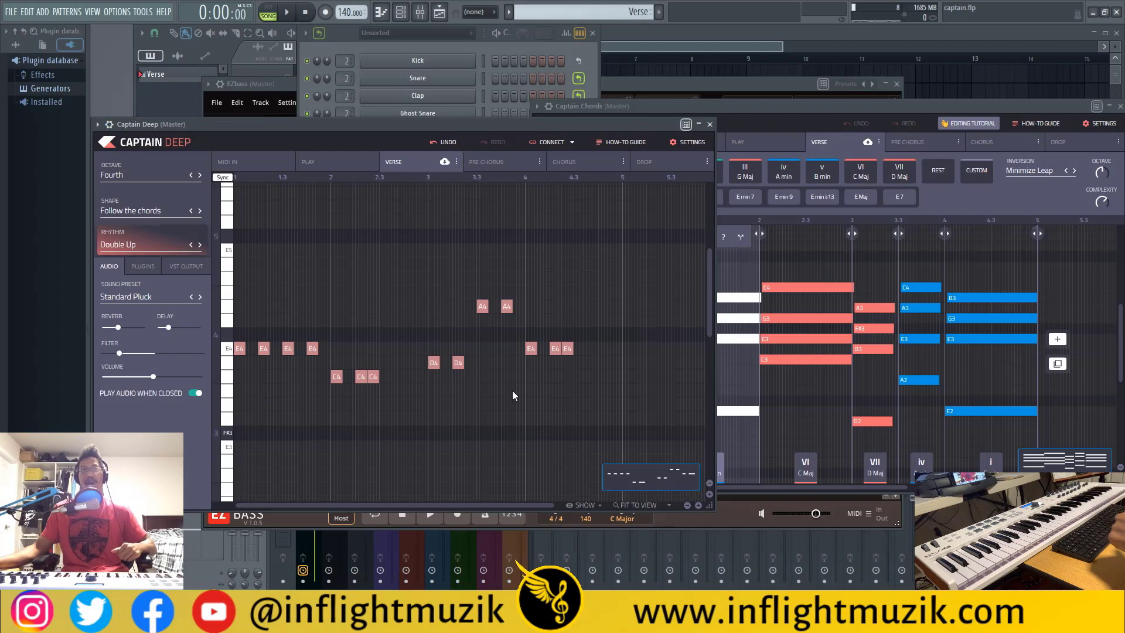
pyautogui.click(287, 12)
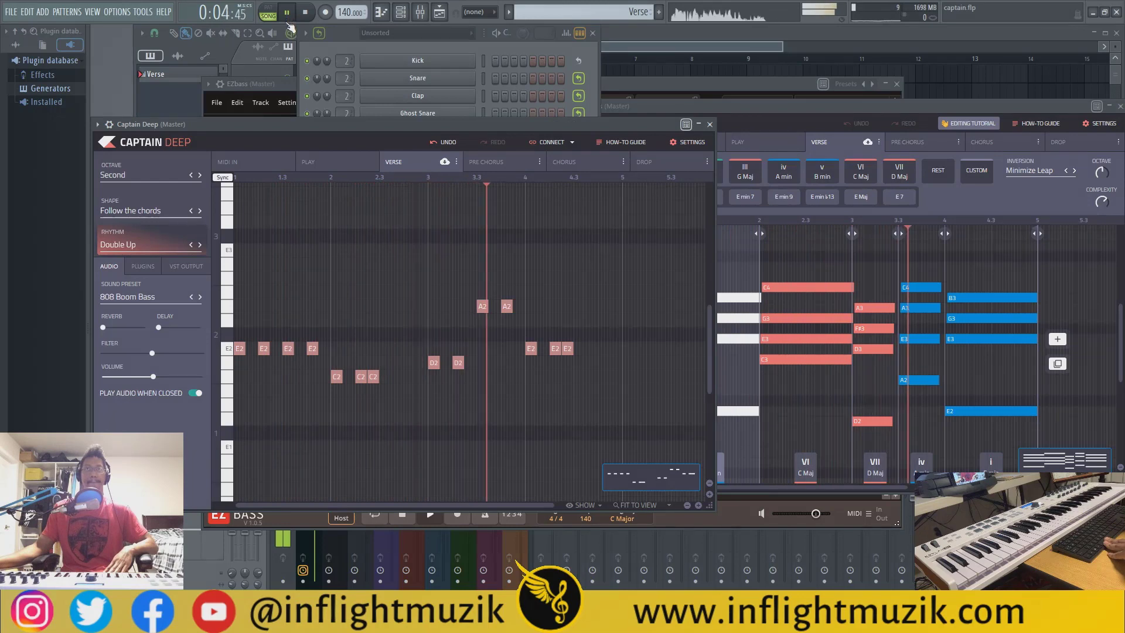
pyautogui.press('space')
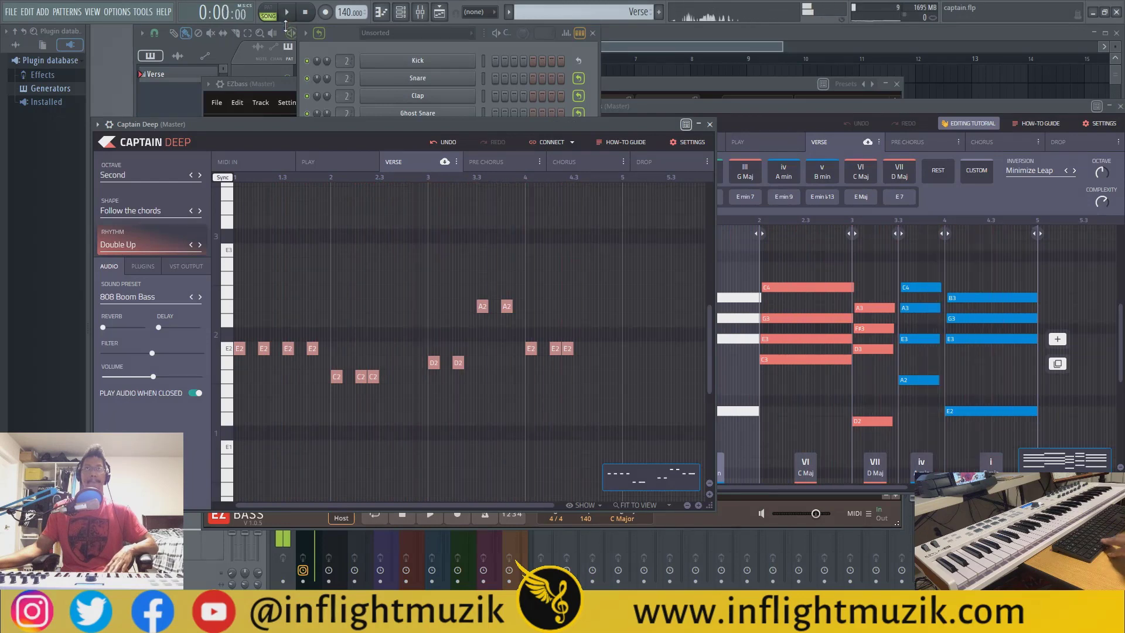
pyautogui.click(710, 125)
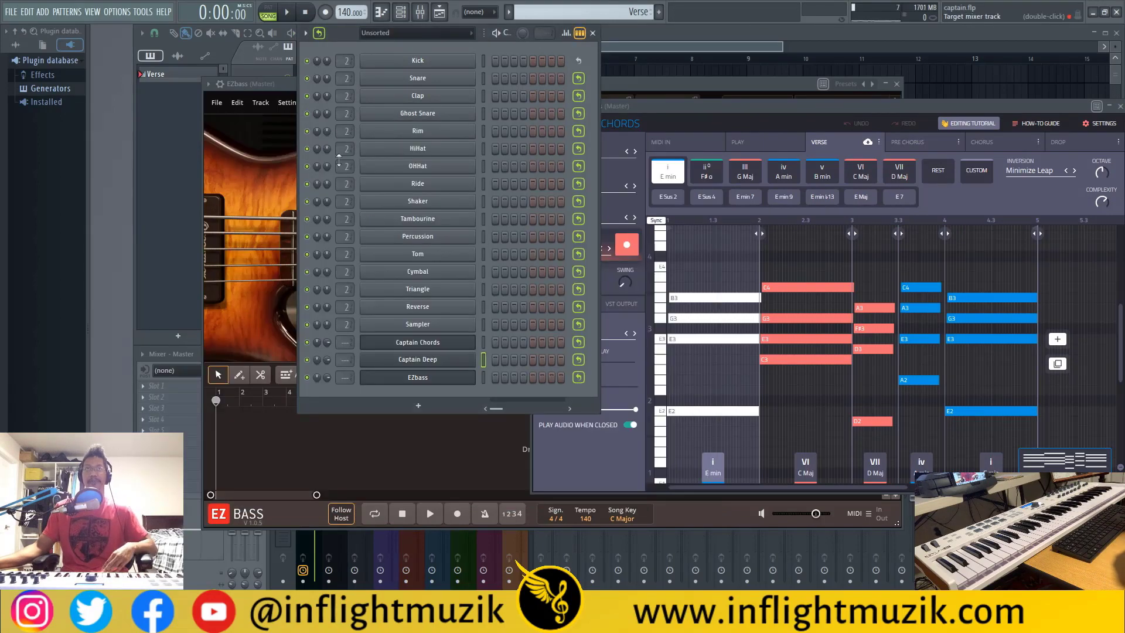
# Bring EZbass to the front and look through its effects and tuning options
pyautogui.click(259, 82)
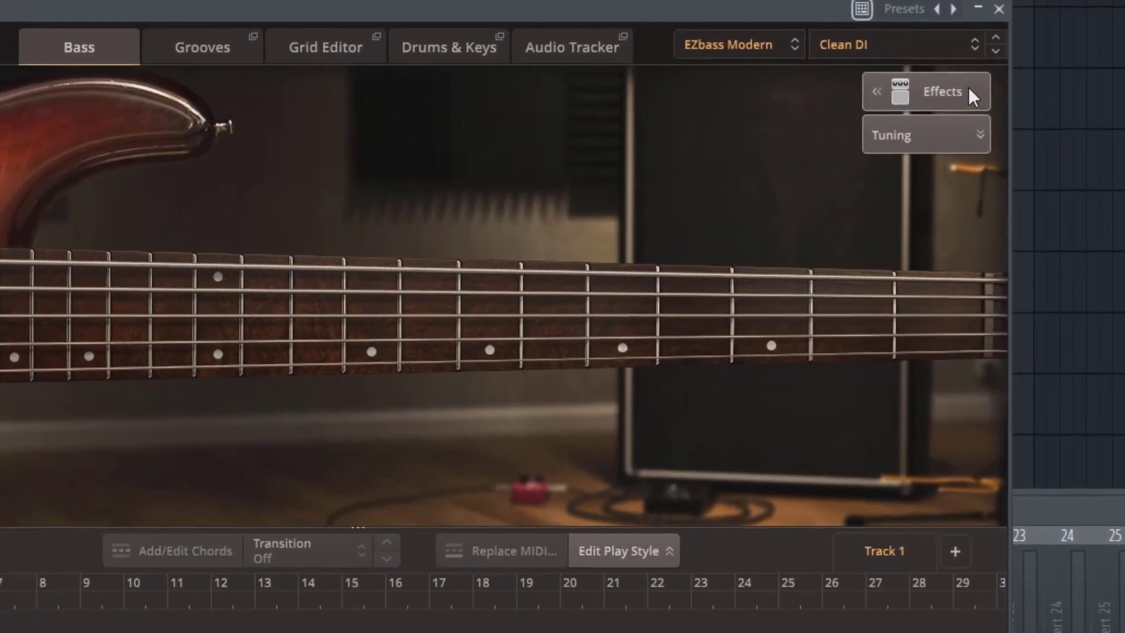
pyautogui.click(994, 68)
pyautogui.click(926, 92)
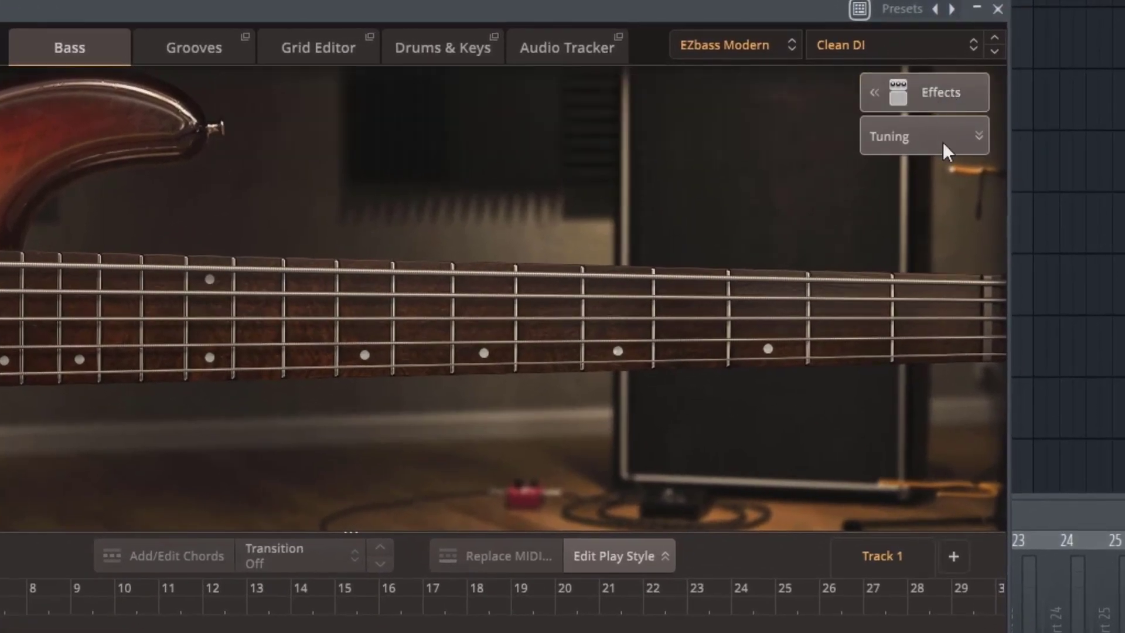
pyautogui.click(911, 140)
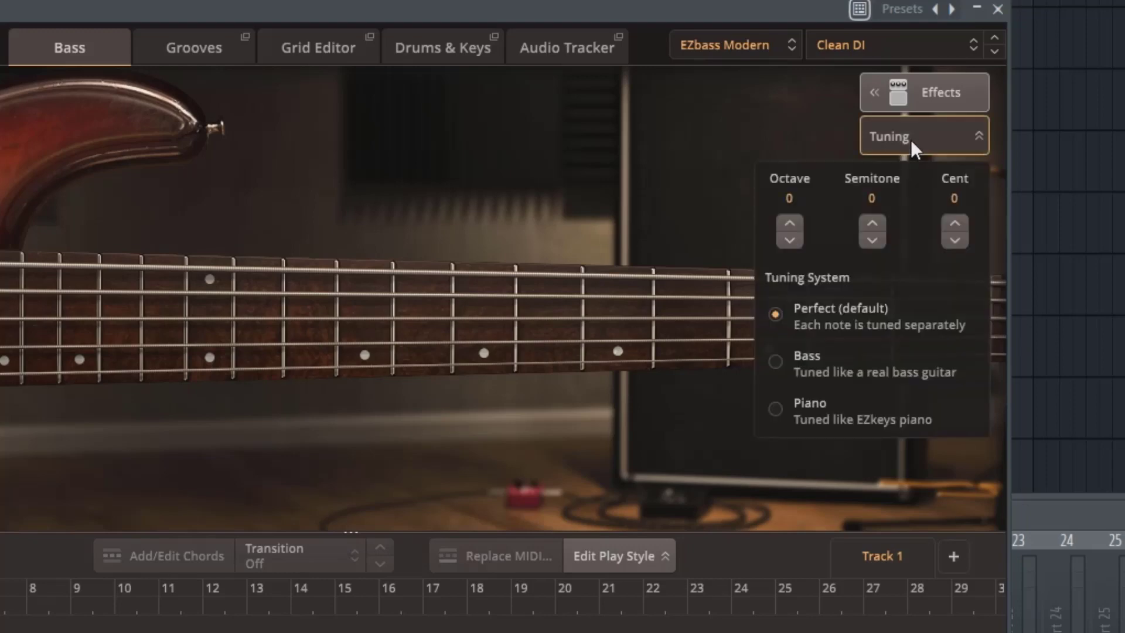
pyautogui.click(911, 139)
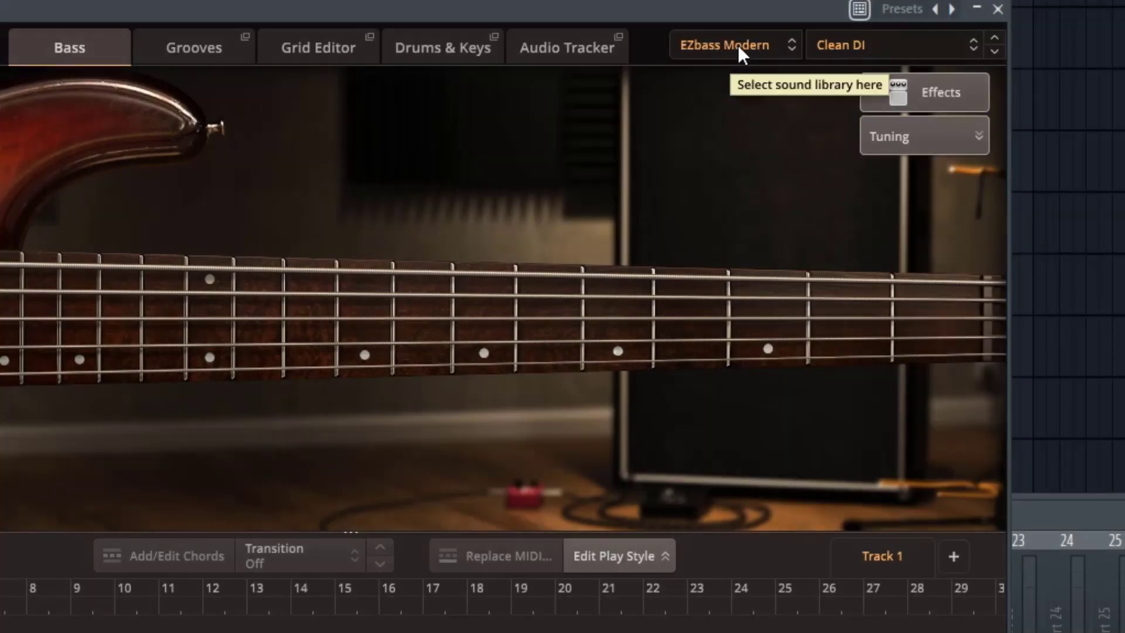
# Switch the bass sound library to EZbass Vintage and check its list of sound presets
pyautogui.click(737, 45)
pyautogui.click(785, 94)
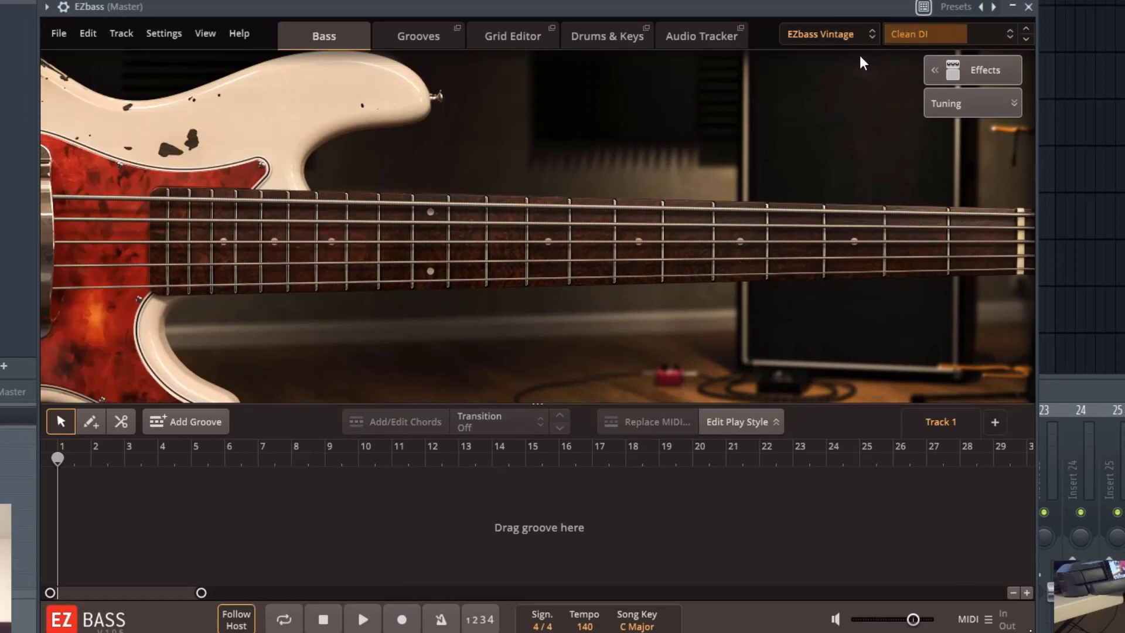
pyautogui.click(945, 36)
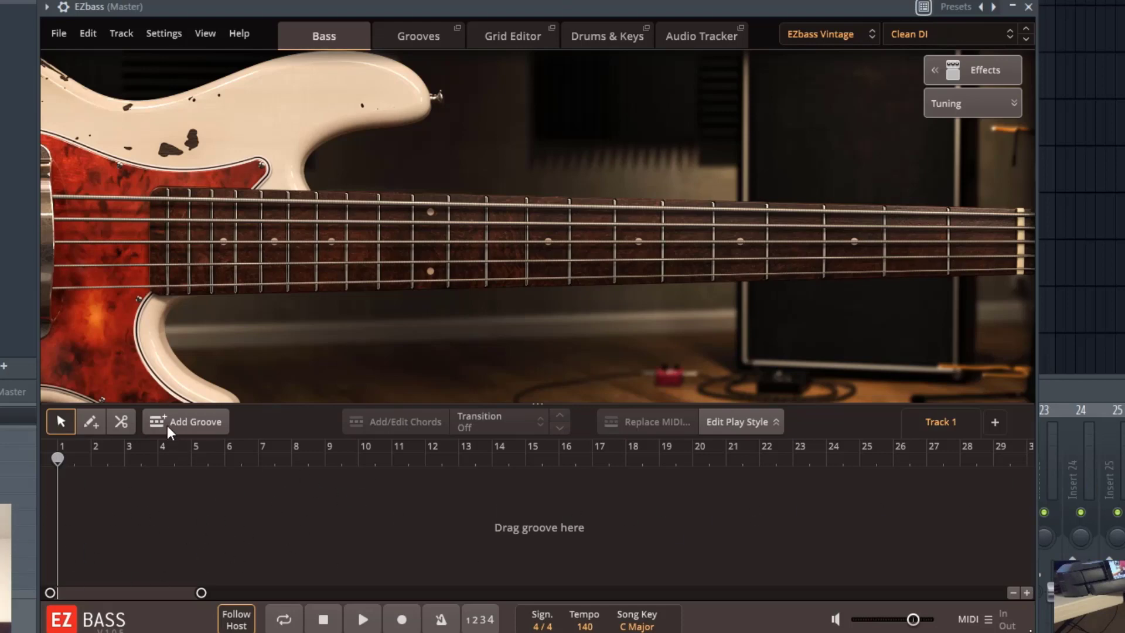
# Add an eight-bar Verse groove with C chords to the start of the EZbass song track
pyautogui.click(186, 427)
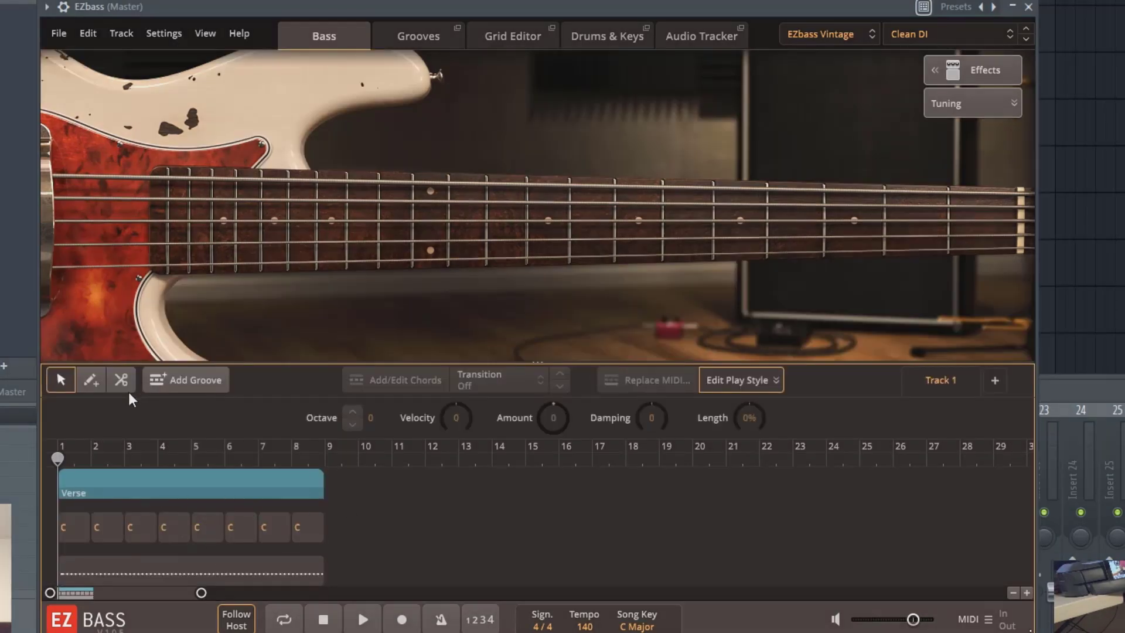
# Draw a short chord block, a song part and a MIDI block at bar 9 with the pencil tool
pyautogui.click(91, 380)
pyautogui.click(332, 530)
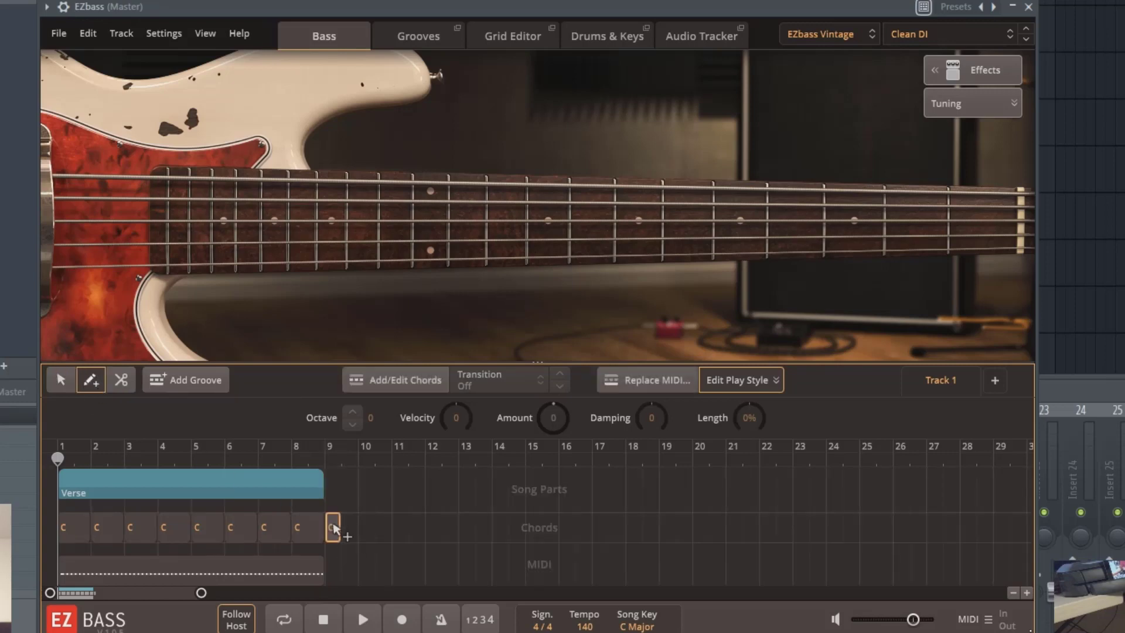
pyautogui.click(330, 498)
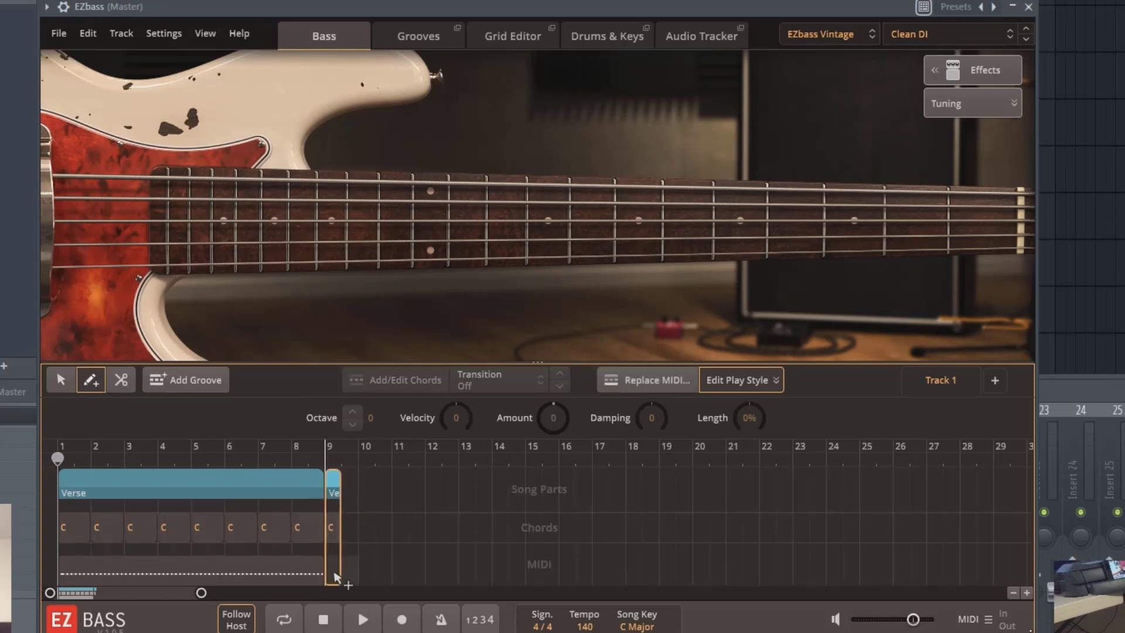
pyautogui.click(333, 571)
# Examine the song part types for the bar 9 part and the similar-groove search options for its MIDI block
pyautogui.rightClick(332, 490)
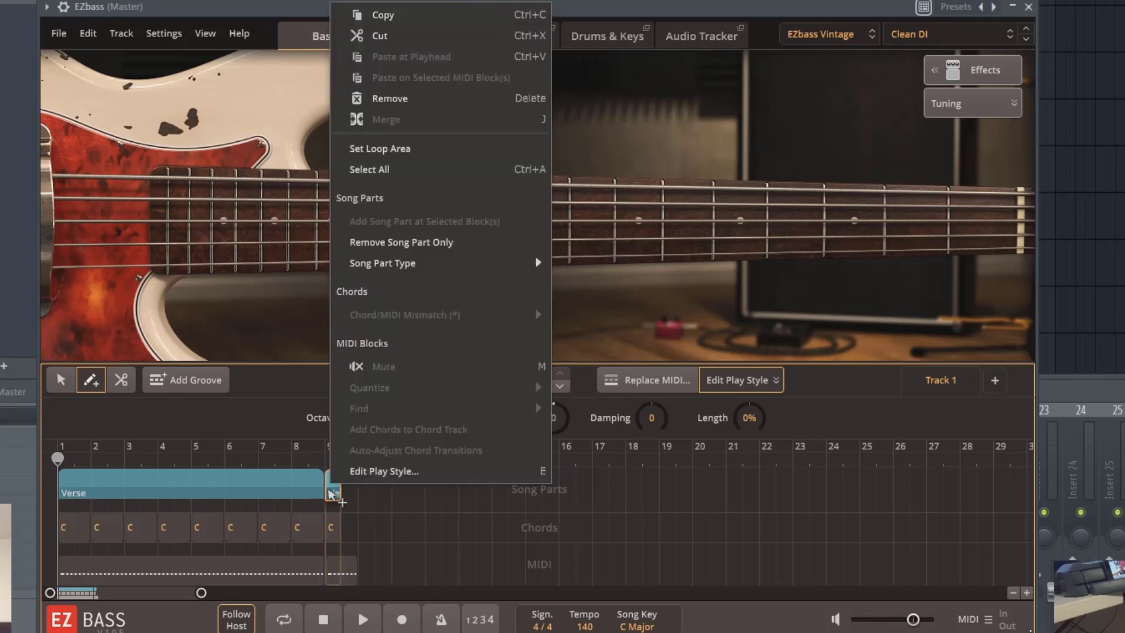
pyautogui.moveTo(452, 269)
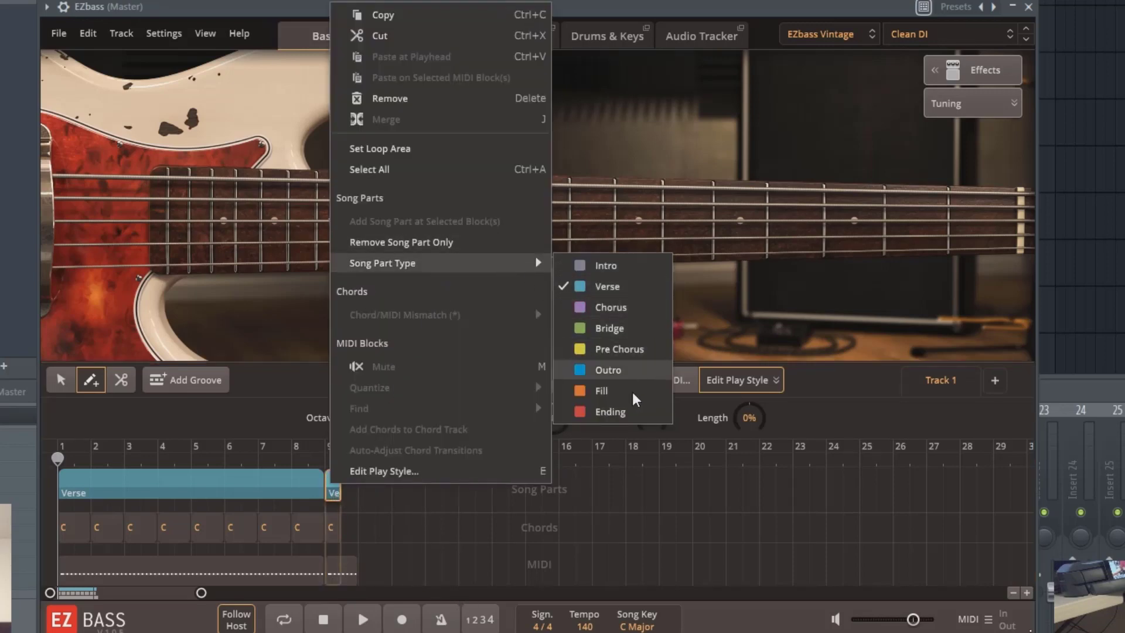
pyautogui.rightClick(347, 570)
pyautogui.moveTo(454, 482)
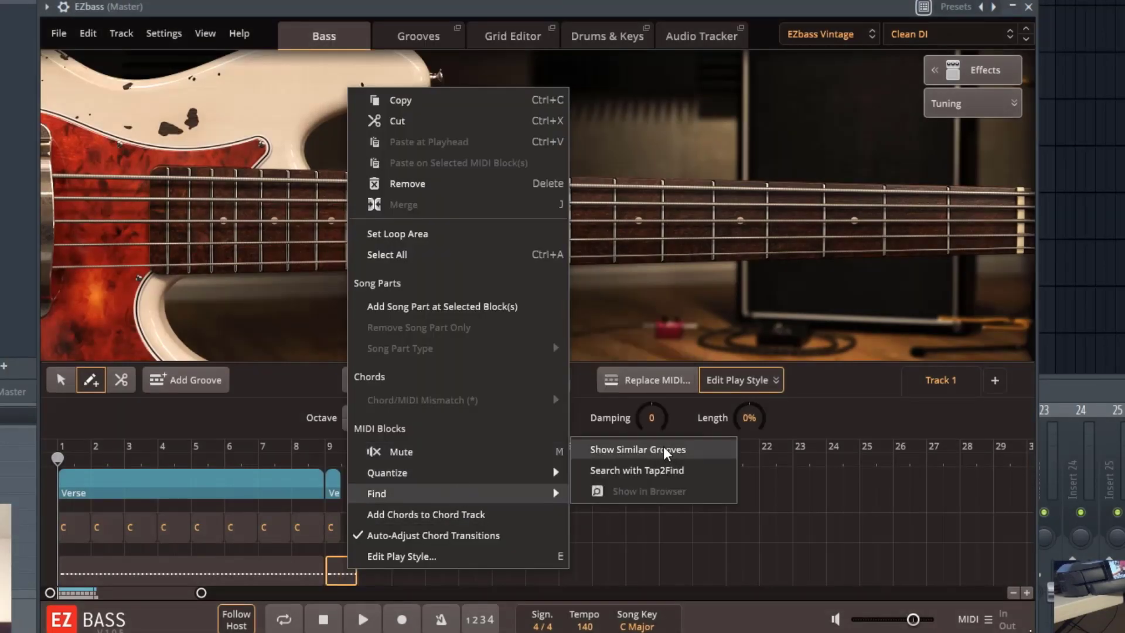
pyautogui.click(662, 449)
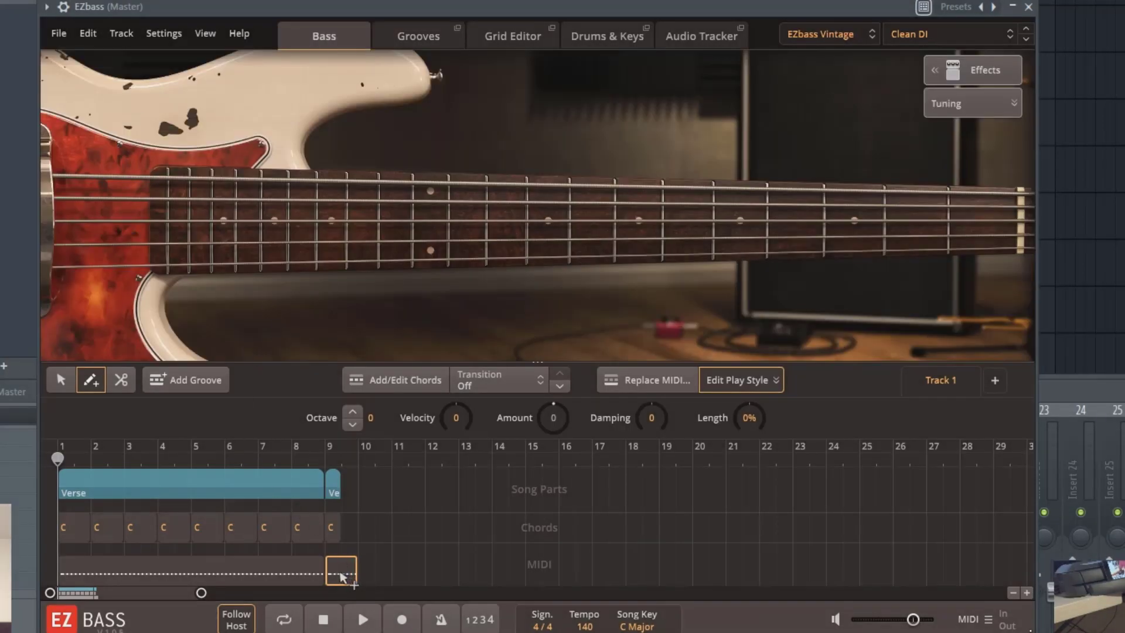
# Delete the MIDI, chord and song part blocks at bar 9
pyautogui.doubleClick(340, 572)
pyautogui.doubleClick(336, 490)
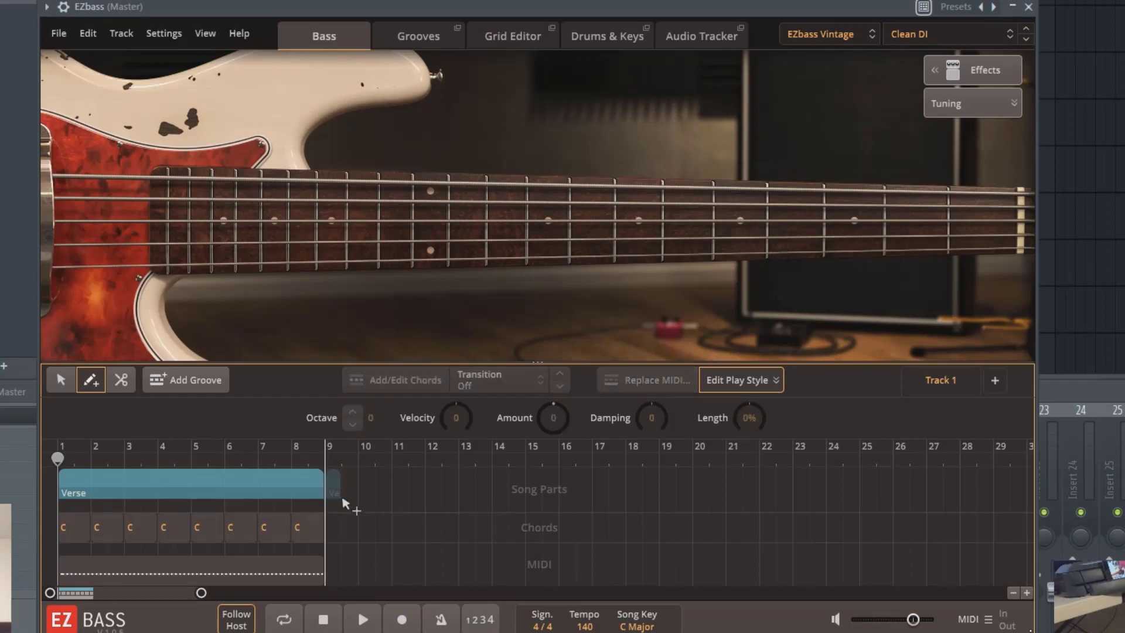
# View the chord wheel for the first chord block of the verse and close it without changing the chord
pyautogui.click(66, 530)
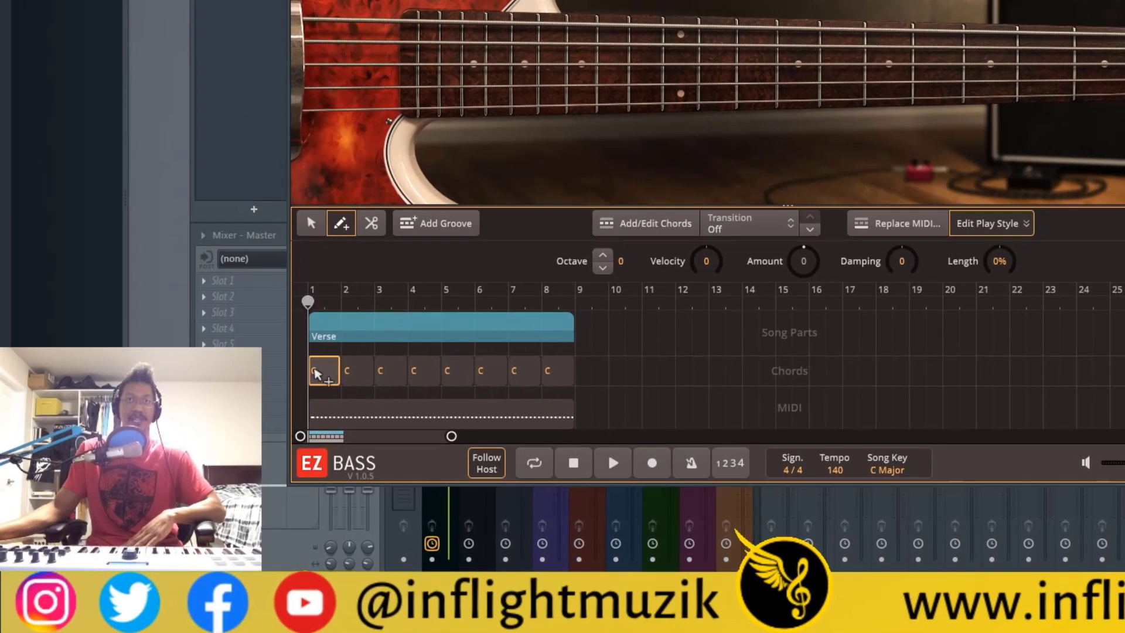
pyautogui.click(642, 230)
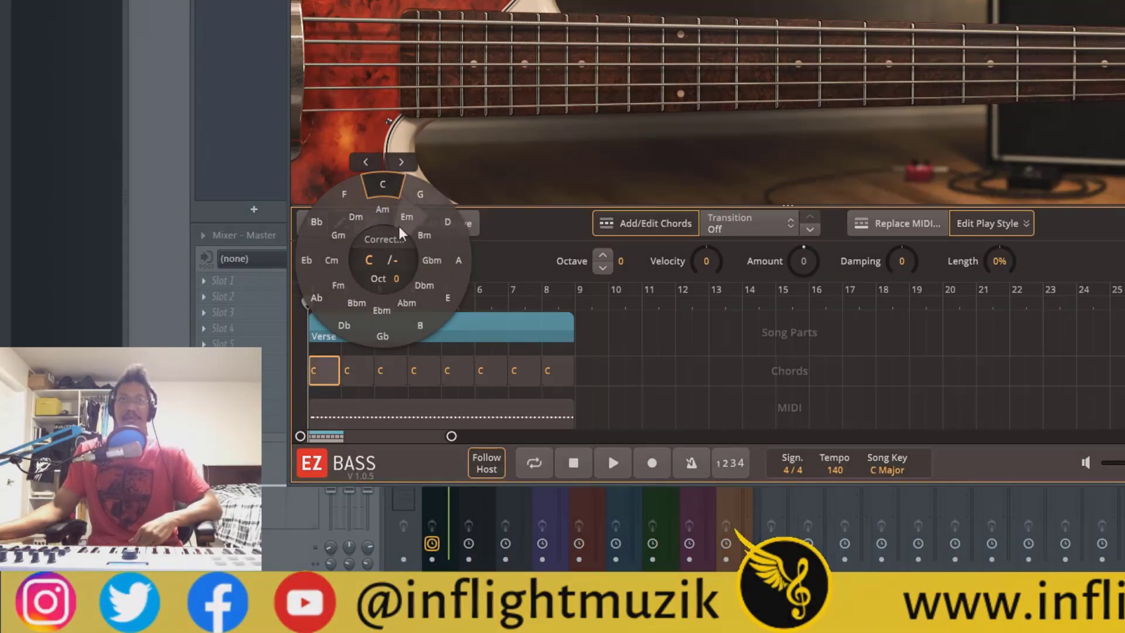
pyautogui.click(526, 237)
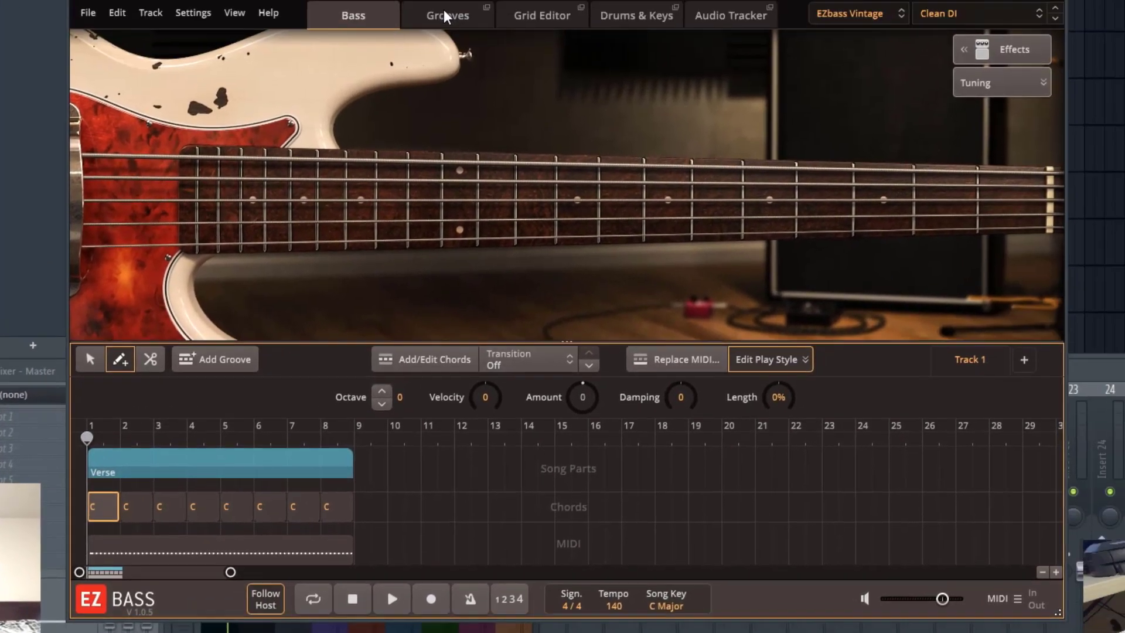
# Audition Verse 01, Intro 01, Pre Chorus 01 and Intro 02 in the filtered groove library
pyautogui.click(444, 10)
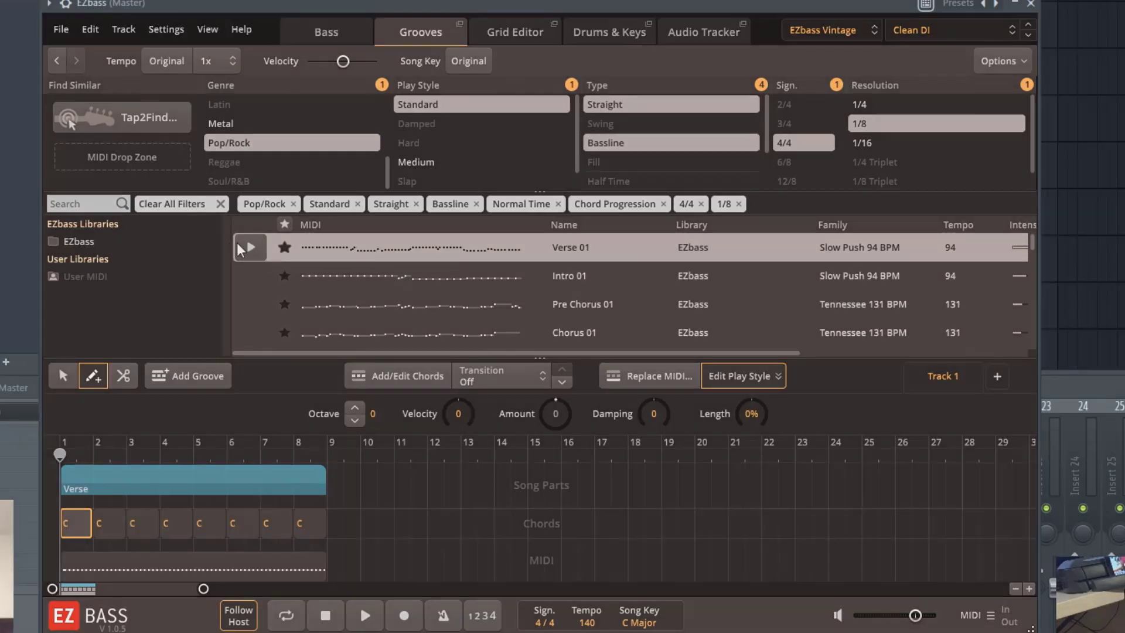
pyautogui.click(246, 247)
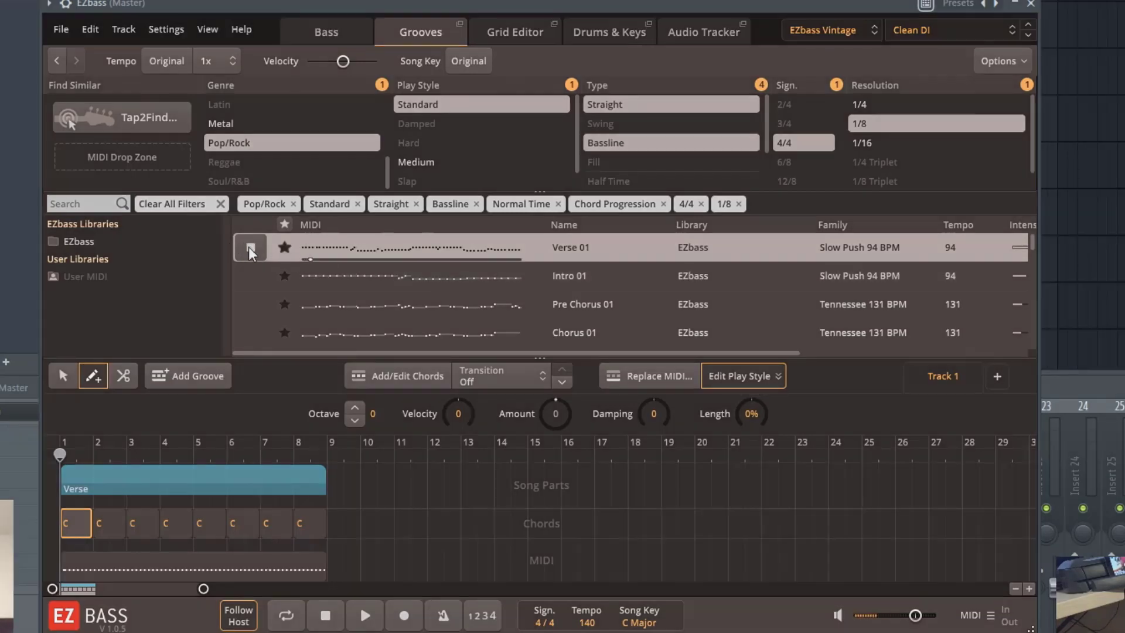
pyautogui.click(315, 279)
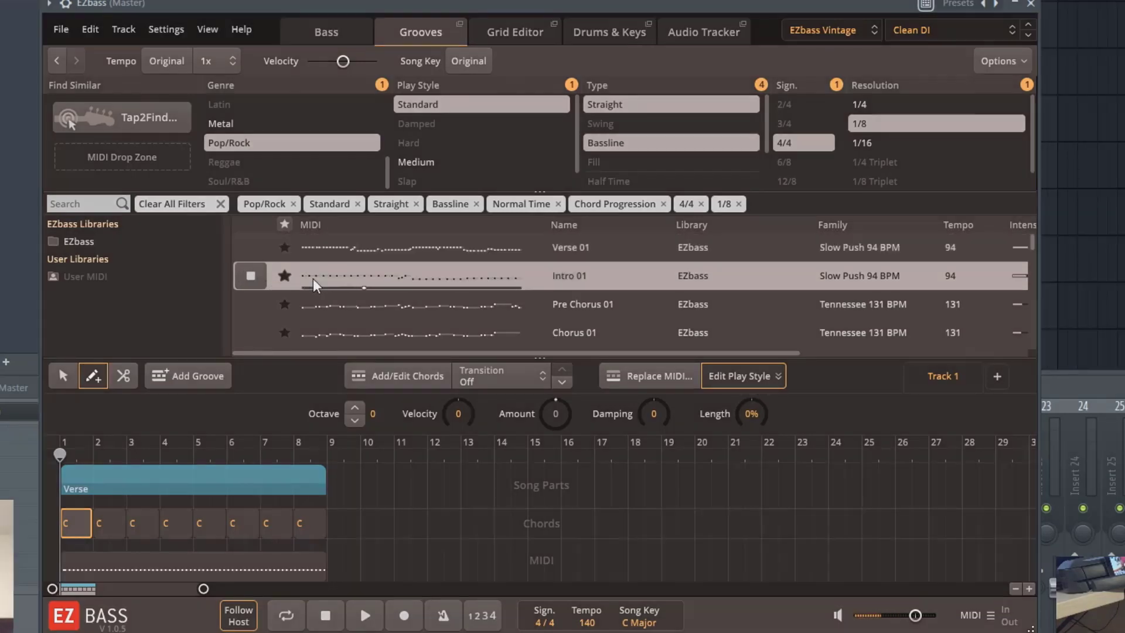
pyautogui.click(346, 306)
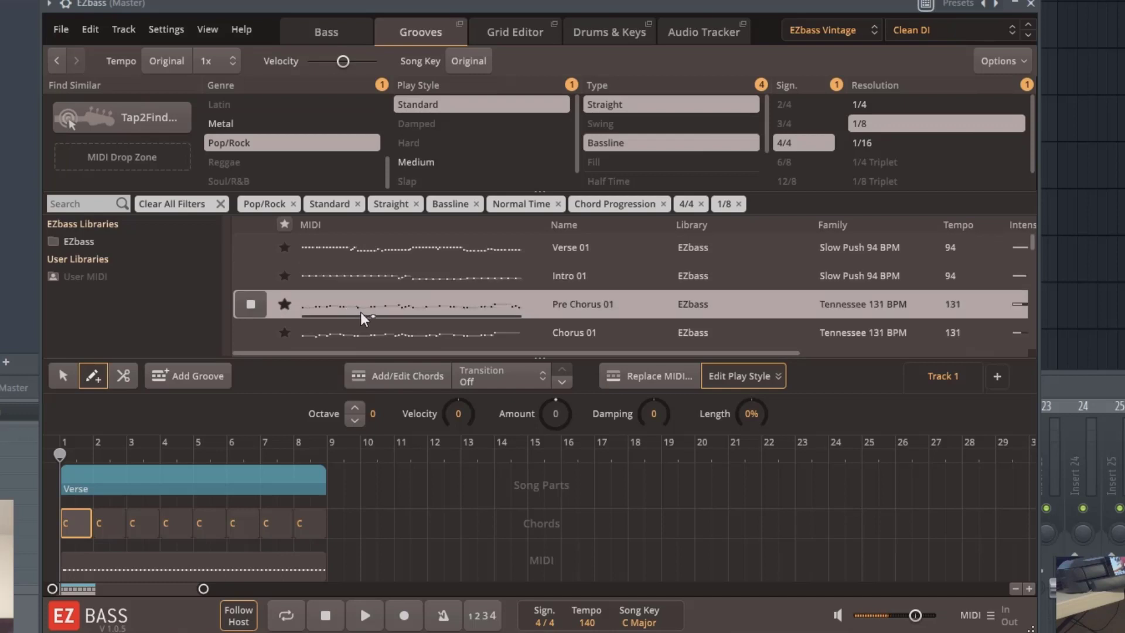
pyautogui.scroll(-3, 360, 312)
pyautogui.click(367, 278)
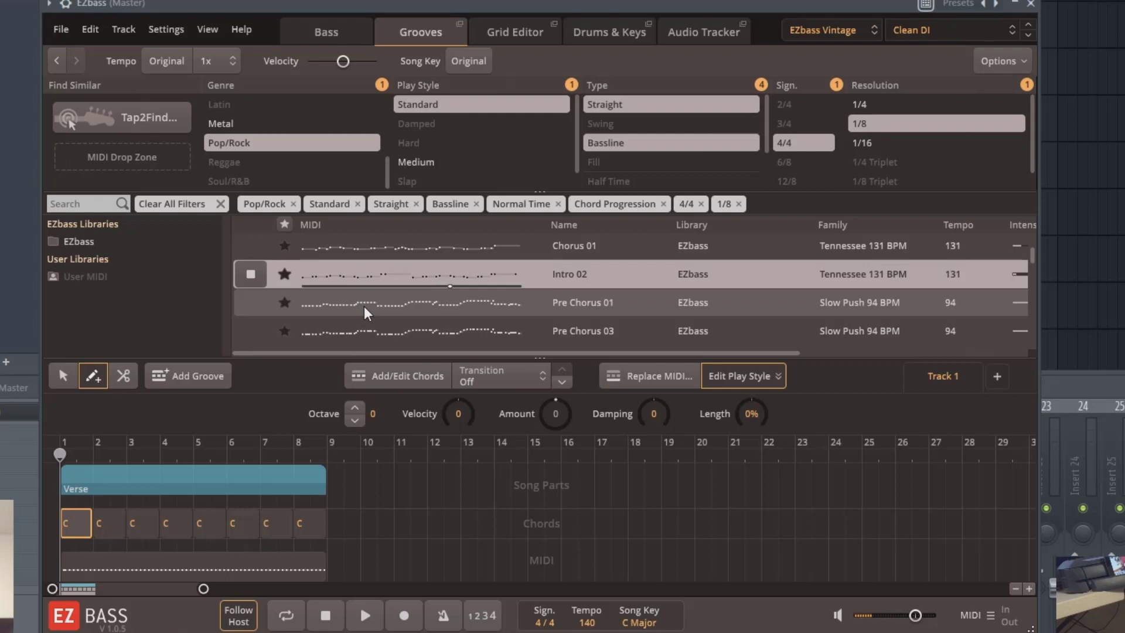
# Preview the Slow Push 94 BPM groove Pre Chorus 01 and place it over the verse's MIDI block at bar 1
pyautogui.click(364, 306)
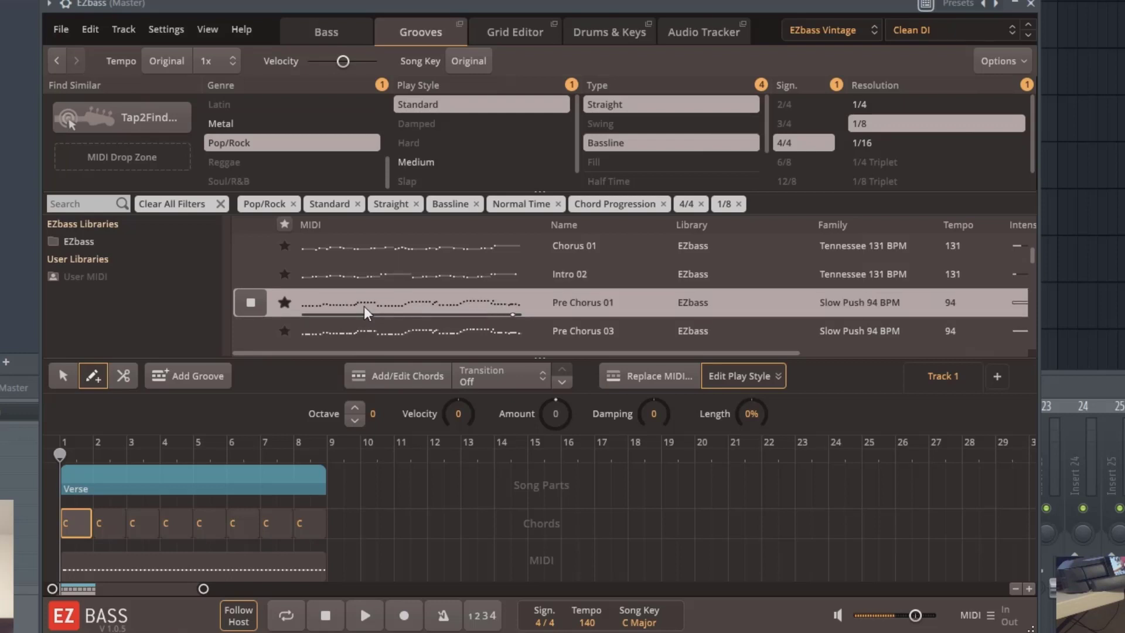
pyautogui.moveTo(364, 306); pyautogui.dragTo(67, 572)
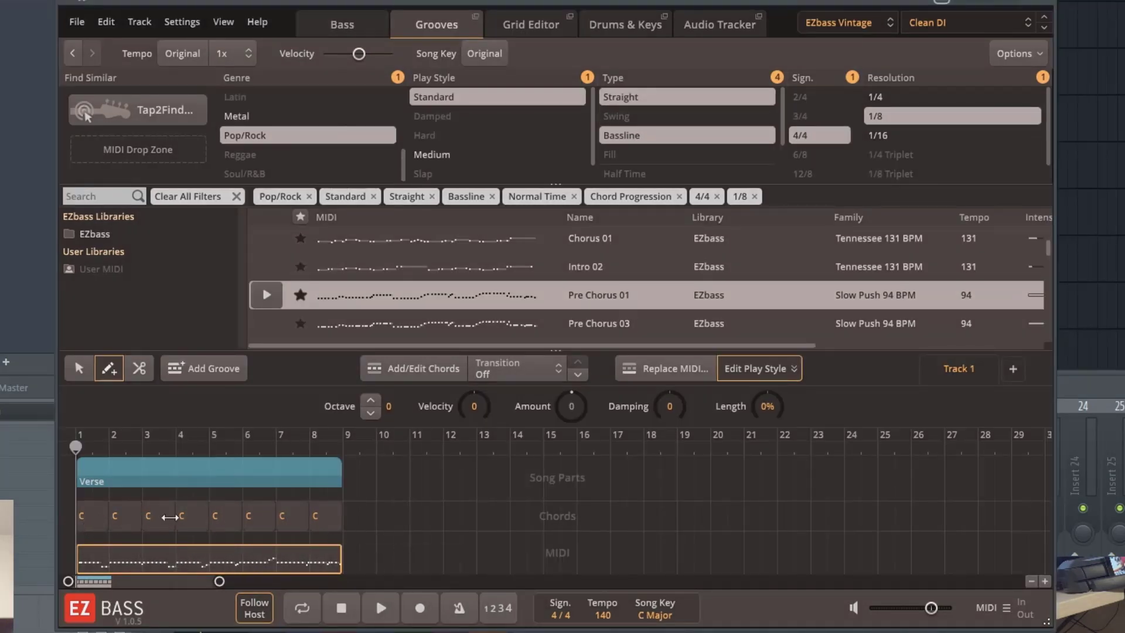
# Select the verse's first chord block and open its chord editor
pyautogui.click(99, 521)
pyautogui.click(410, 375)
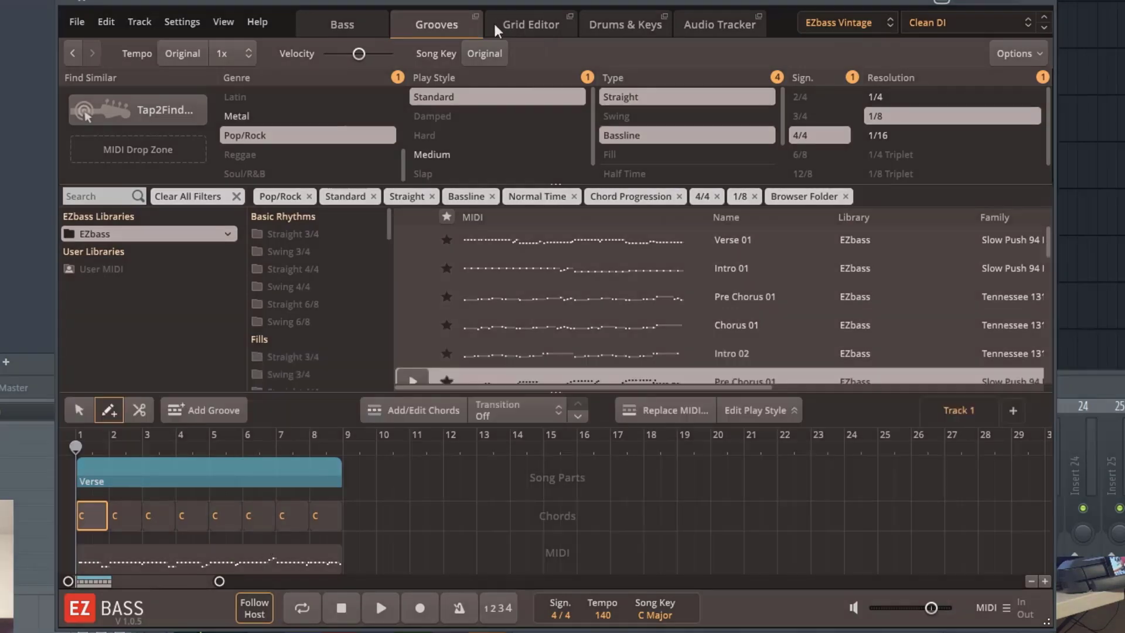
# Load the Captain Chords verse clip into the Drums & Keys keyboard MIDI area of EZbass to generate accompanying bass
pyautogui.click(616, 30)
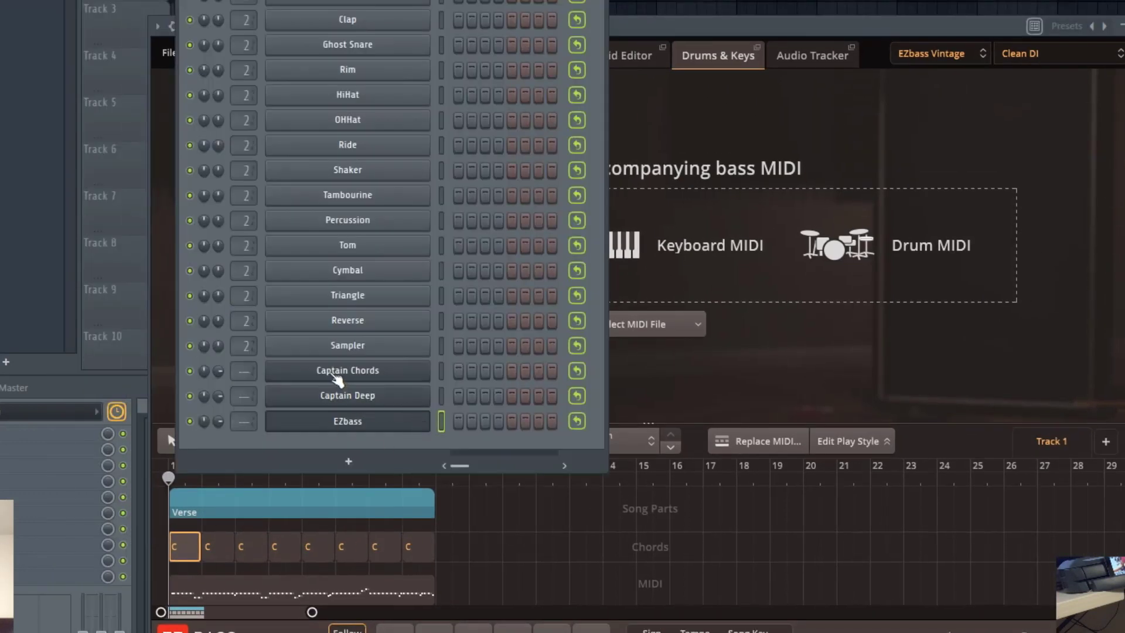
pyautogui.click(335, 373)
pyautogui.moveTo(907, 40); pyautogui.dragTo(902, 14)
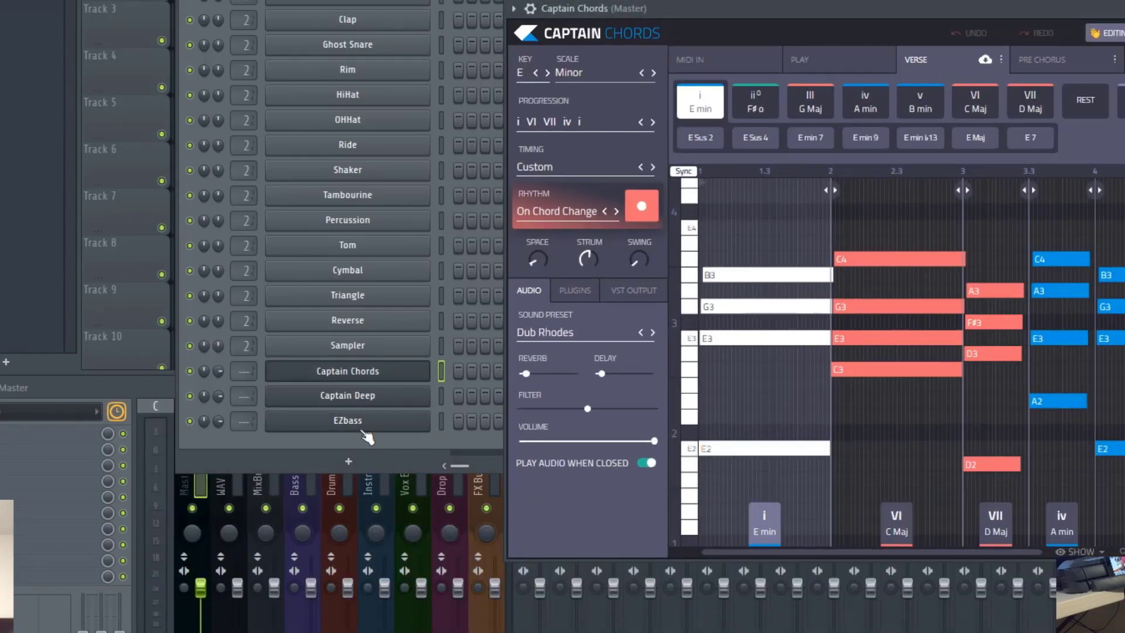
pyautogui.click(369, 427)
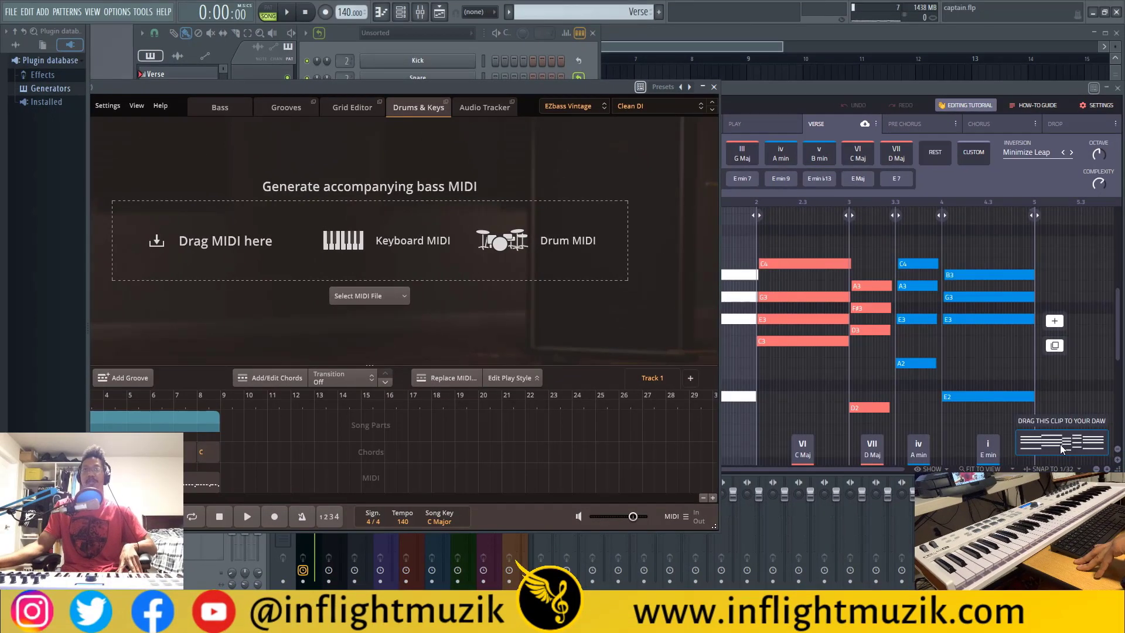
pyautogui.moveTo(1060, 444); pyautogui.dragTo(365, 246)
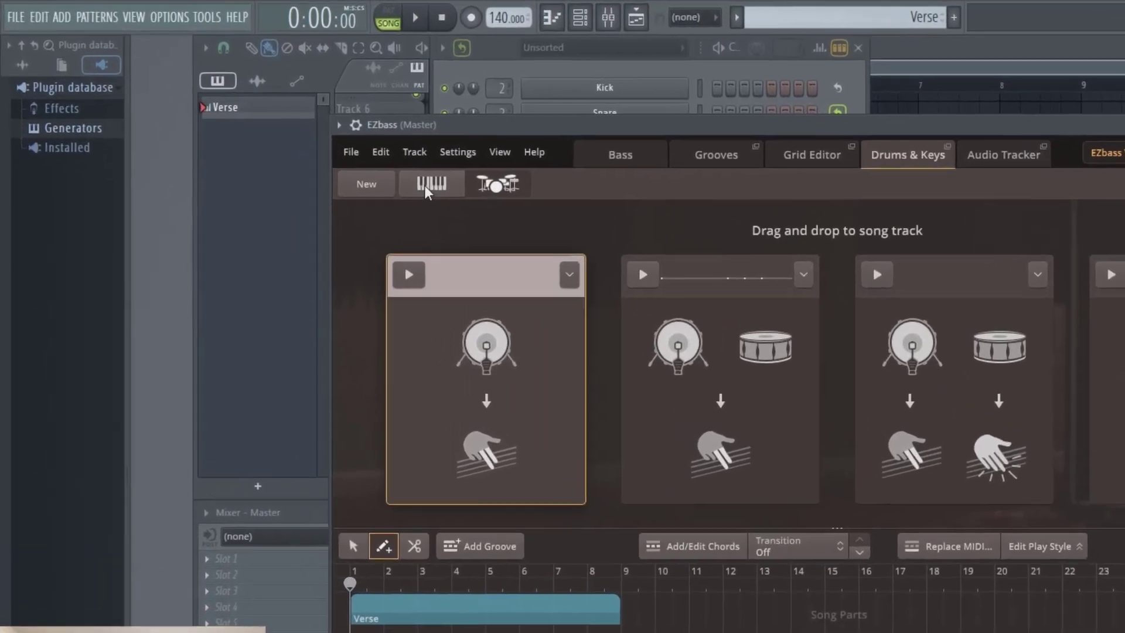
# Preview the keyboard-based Rhythm and Chords bass part and place it on the song track at bar 1
pyautogui.click(427, 184)
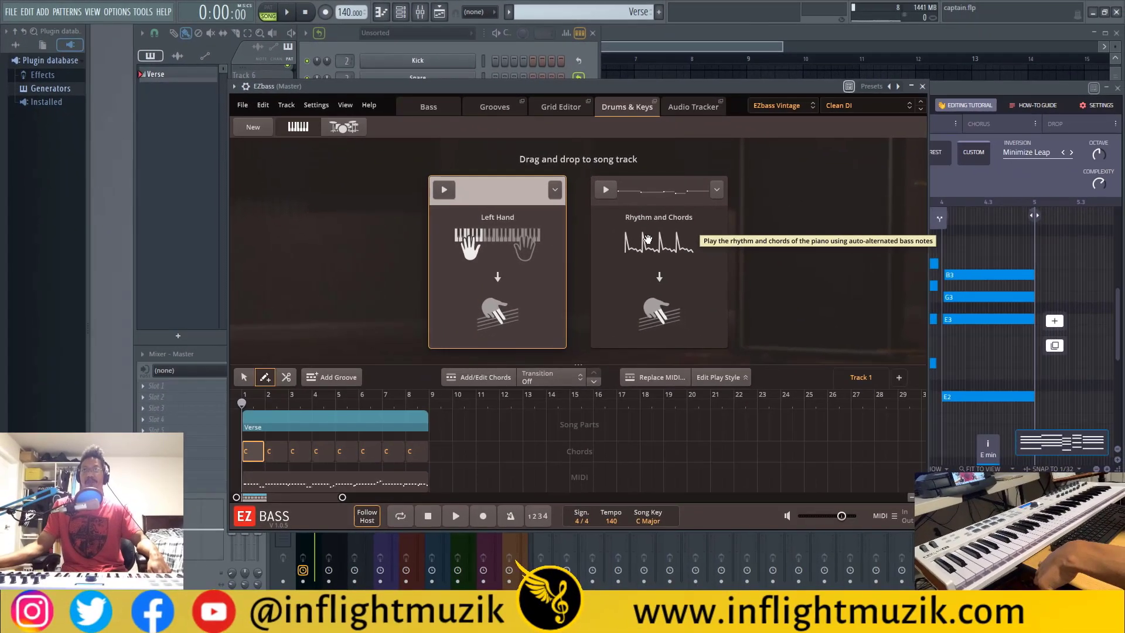
pyautogui.click(606, 192)
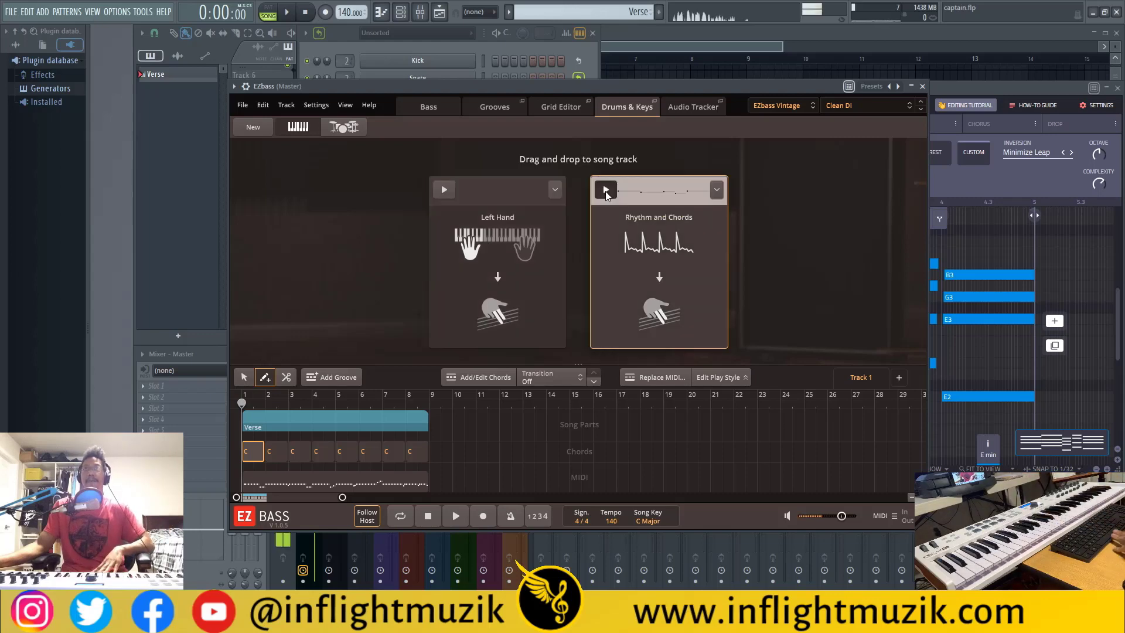
pyautogui.moveTo(688, 234)
pyautogui.mouseDown()
pyautogui.moveTo(293, 454)
pyautogui.moveTo(234, 460)
pyautogui.moveTo(245, 457)
pyautogui.mouseUp()
# Delete the leftover Verse block starting at bar 5 and listen to the remaining bass part
pyautogui.click(244, 378)
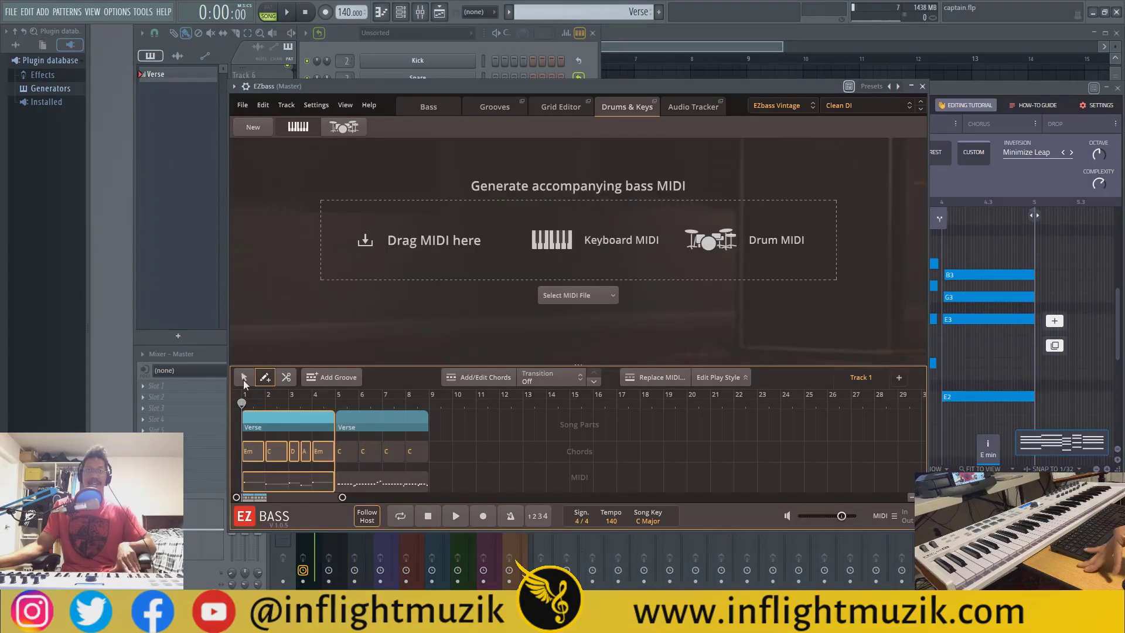
pyautogui.click(449, 429)
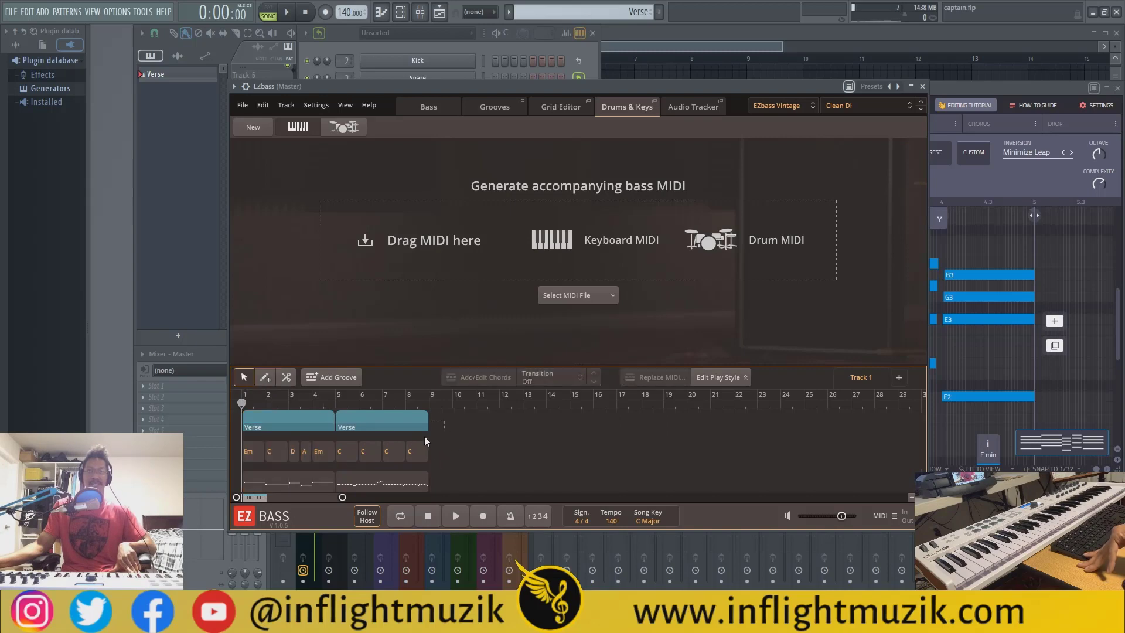
pyautogui.click(355, 483)
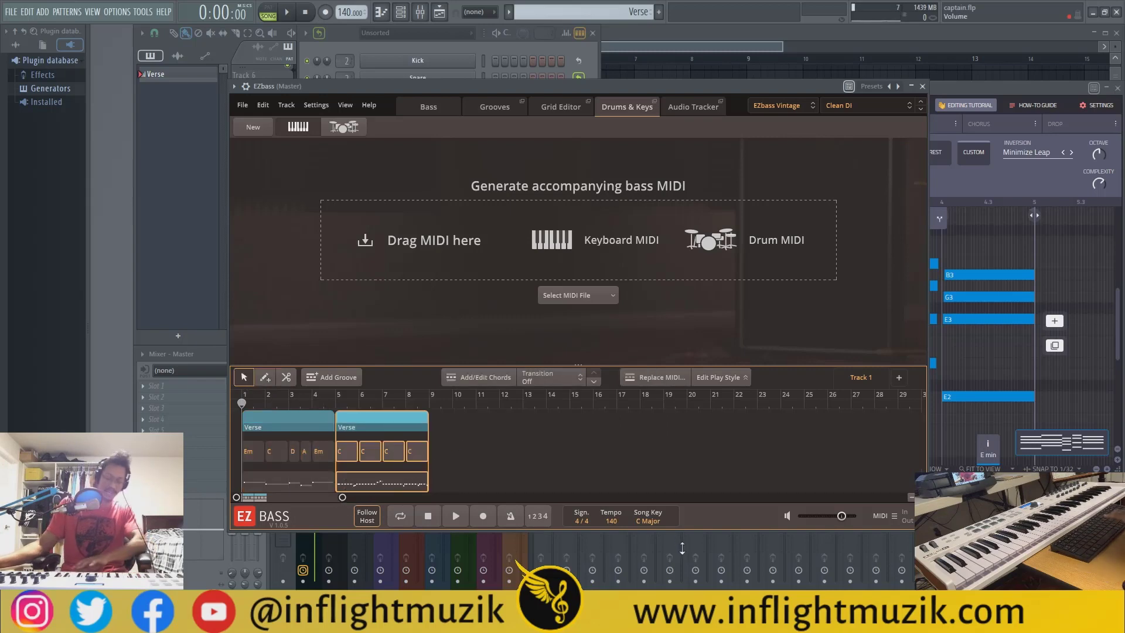
pyautogui.press('Delete')
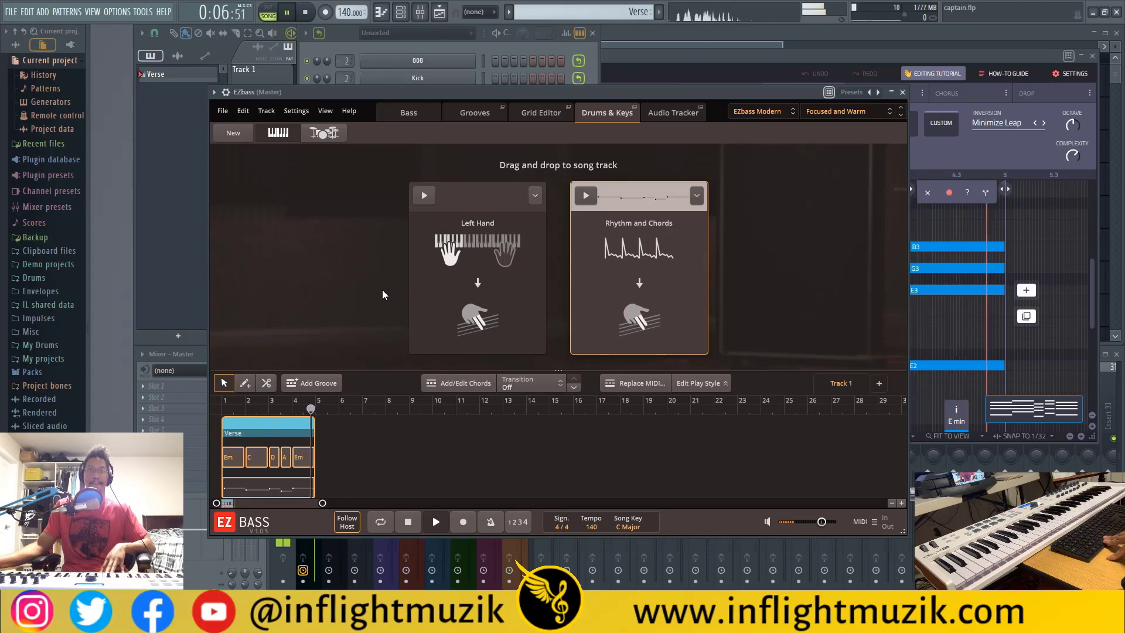
pyautogui.press('space')
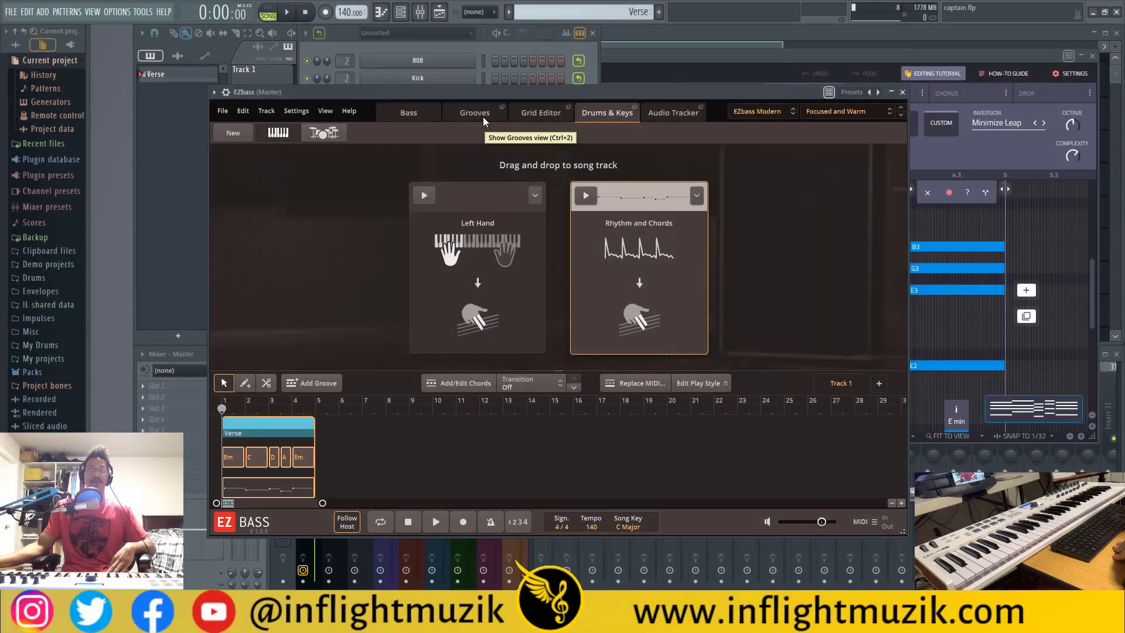
# Replace the Verse block's MIDI with the groove Verse 03 from the Great Dancers 110 BPM family
pyautogui.click(483, 117)
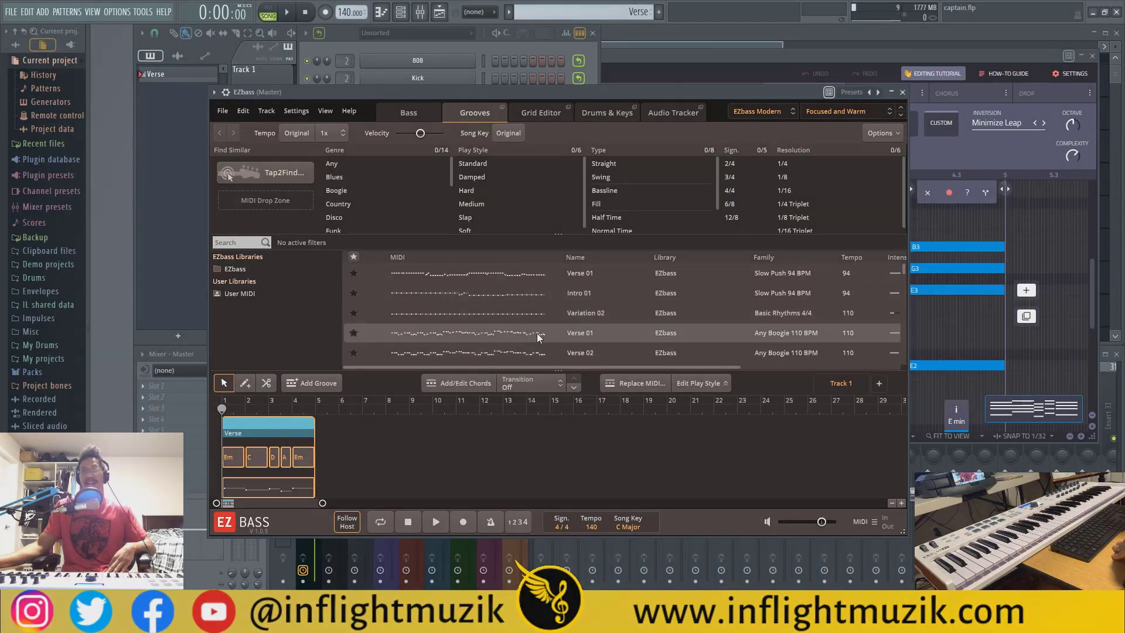
pyautogui.scroll(-5, 571, 328)
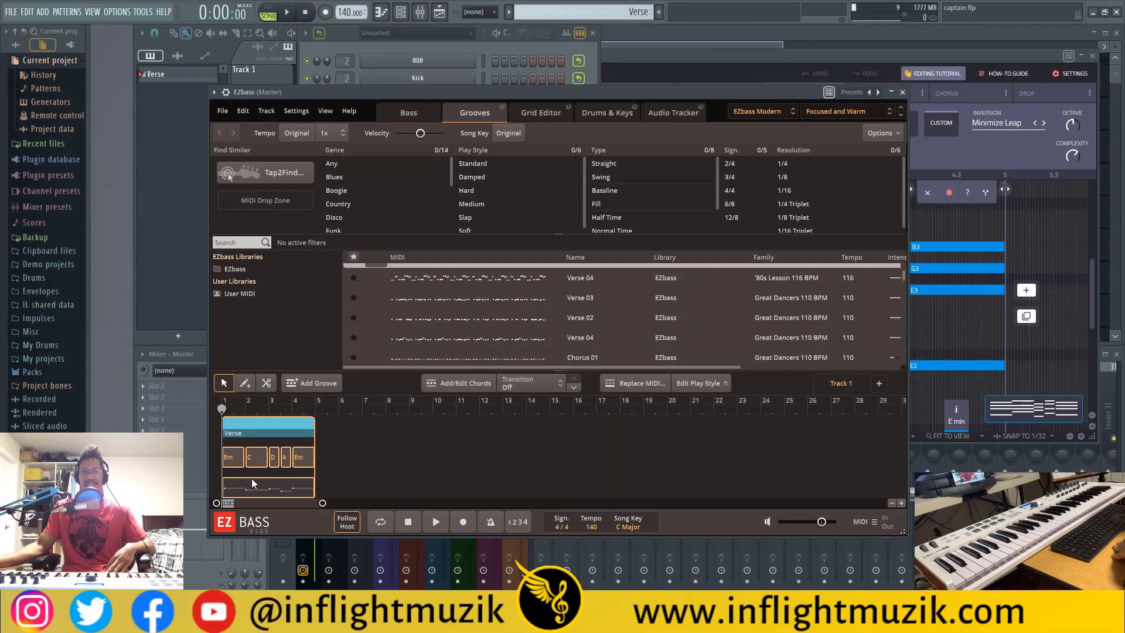
pyautogui.click(391, 298)
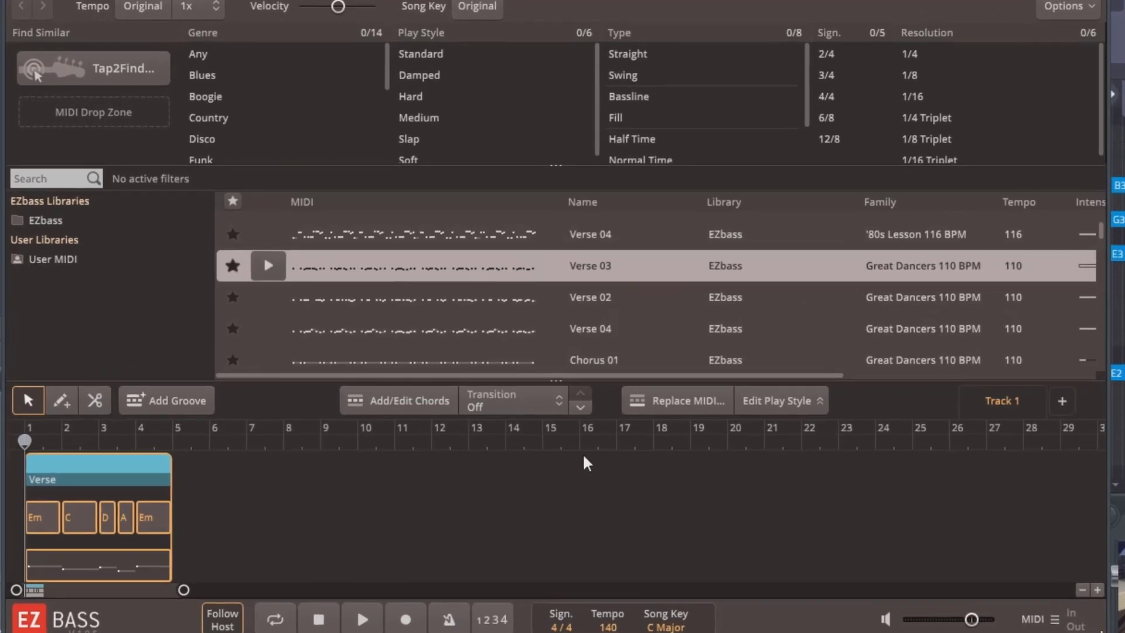
pyautogui.click(681, 398)
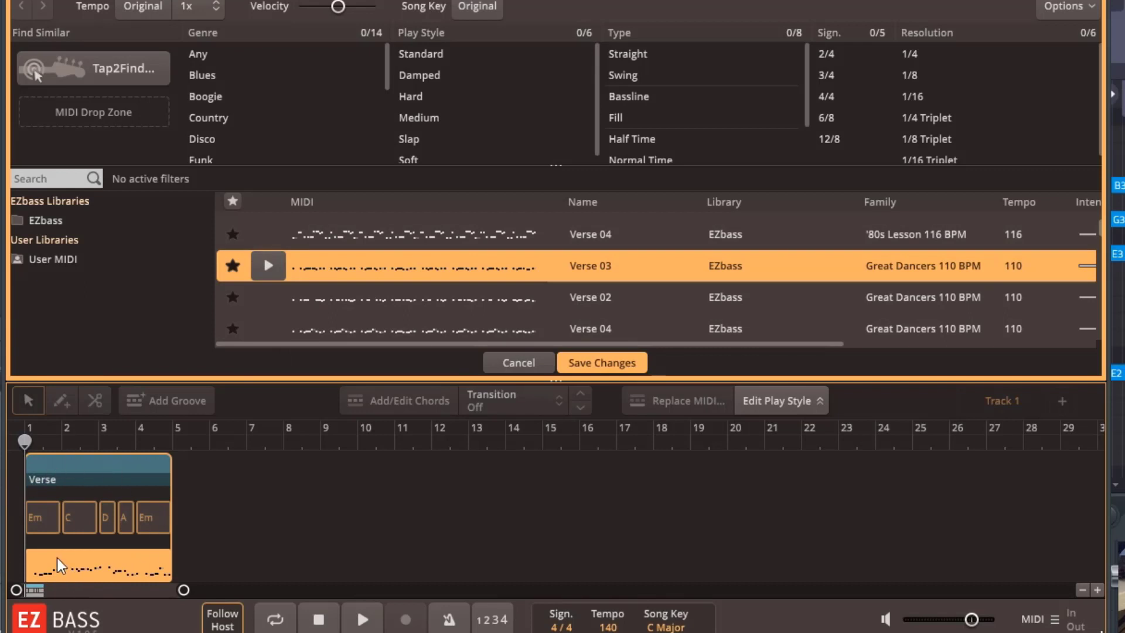
# Play back the verse with the replacement groove and save the changes
pyautogui.press('space')
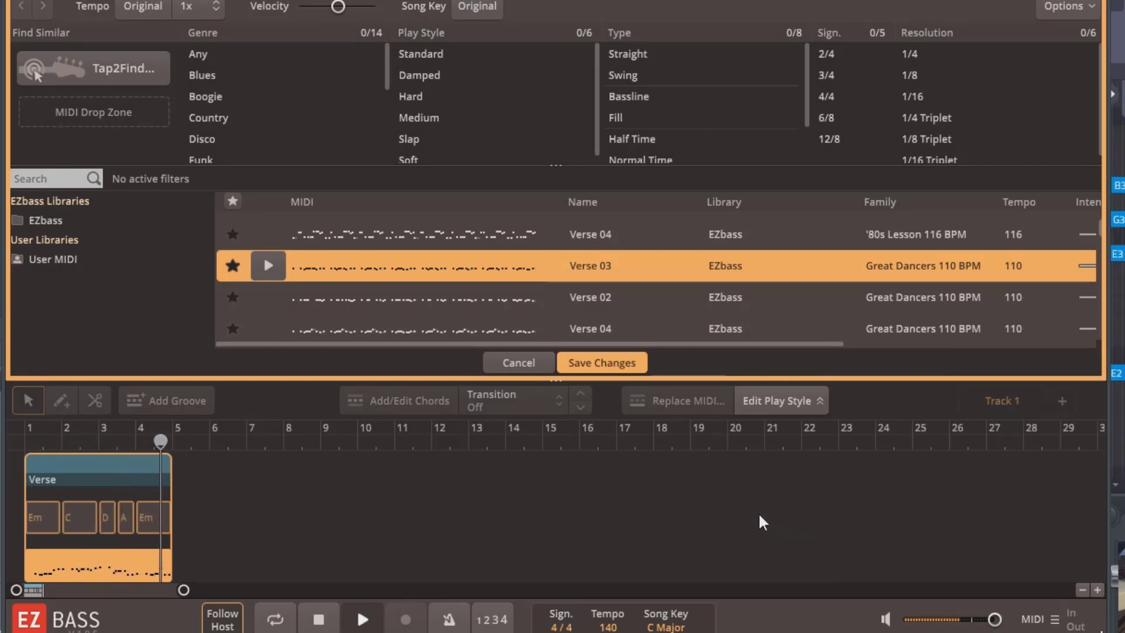
pyautogui.press('space')
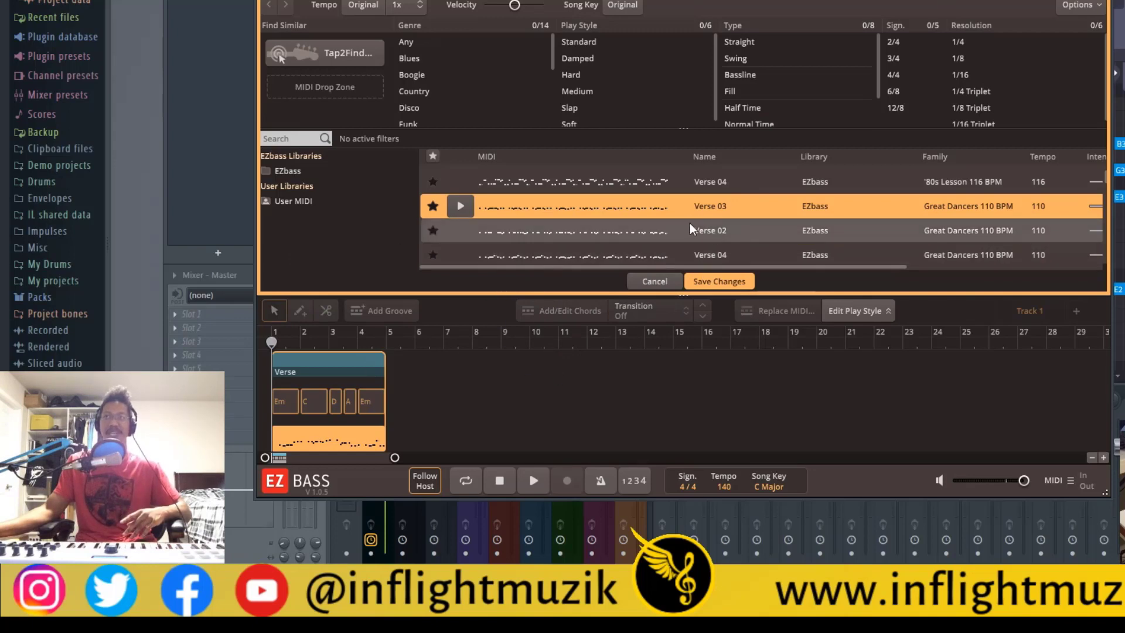
pyautogui.scroll(-3, 662, 218)
pyautogui.scroll(-5, 663, 220)
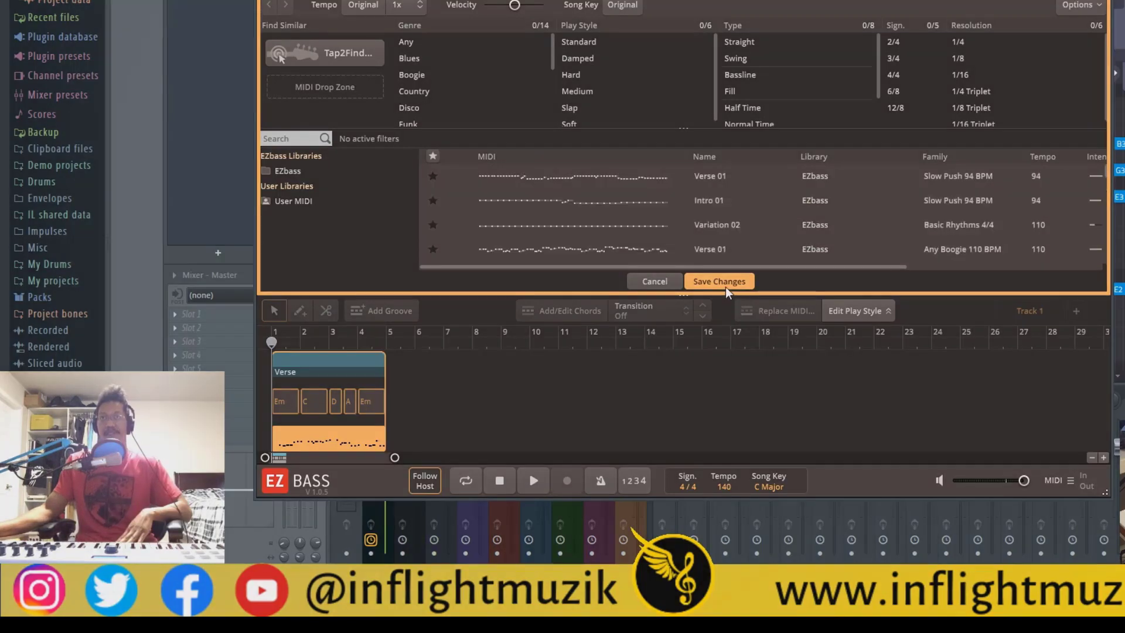
pyautogui.click(726, 282)
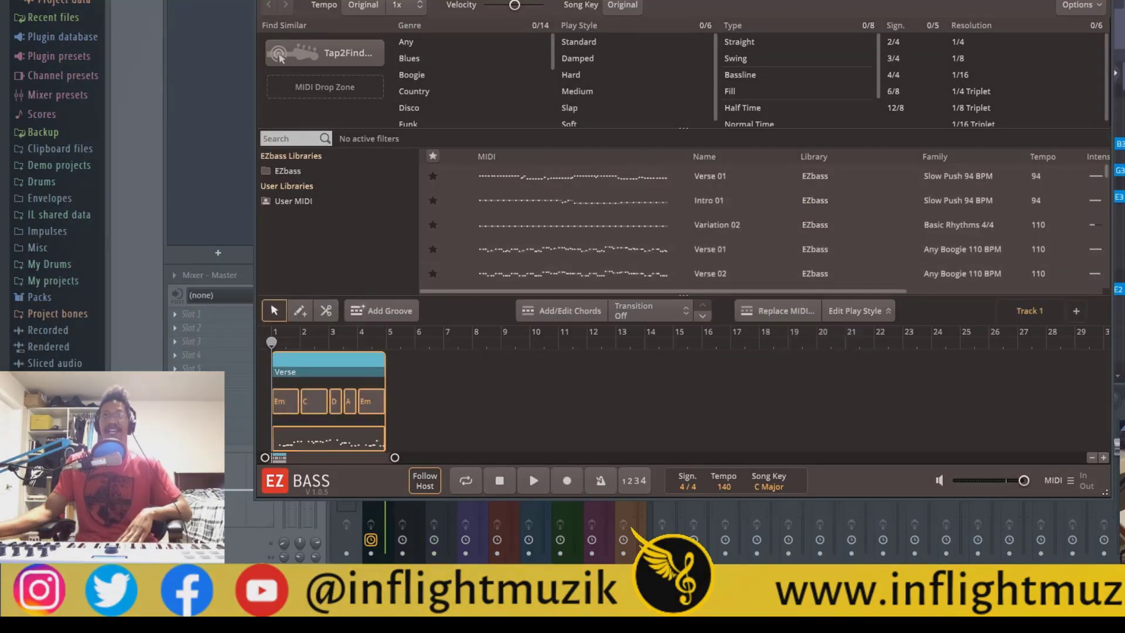
# Open the verse in the Grid Editor and check the articulations of the purple C2 note and its preceding note in bar 2
pyautogui.click(653, 1)
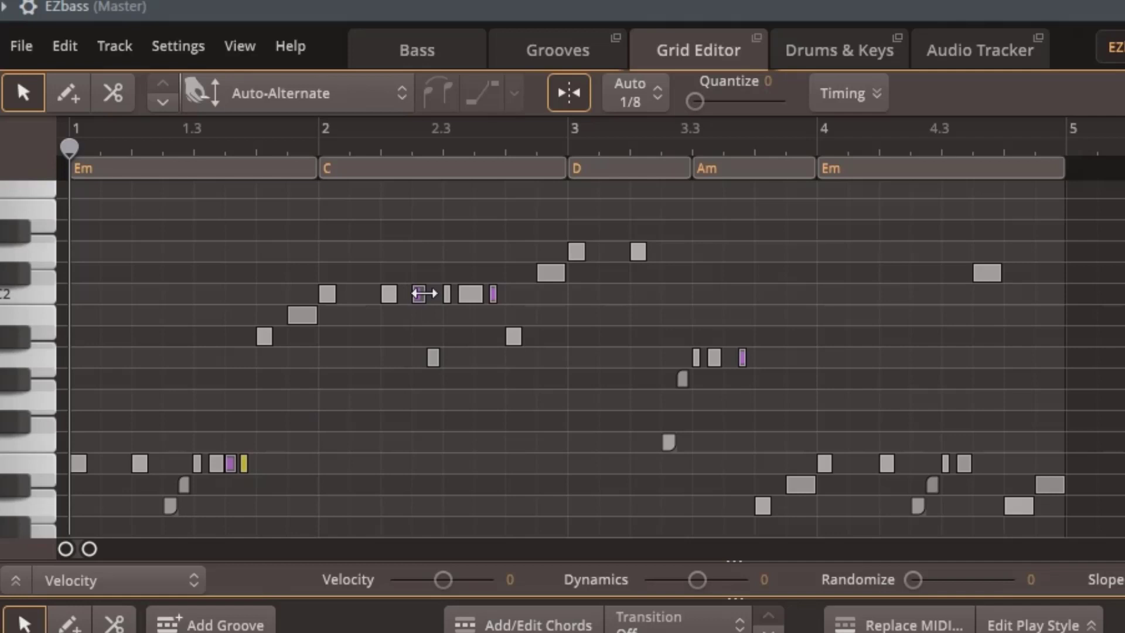
pyautogui.click(421, 295)
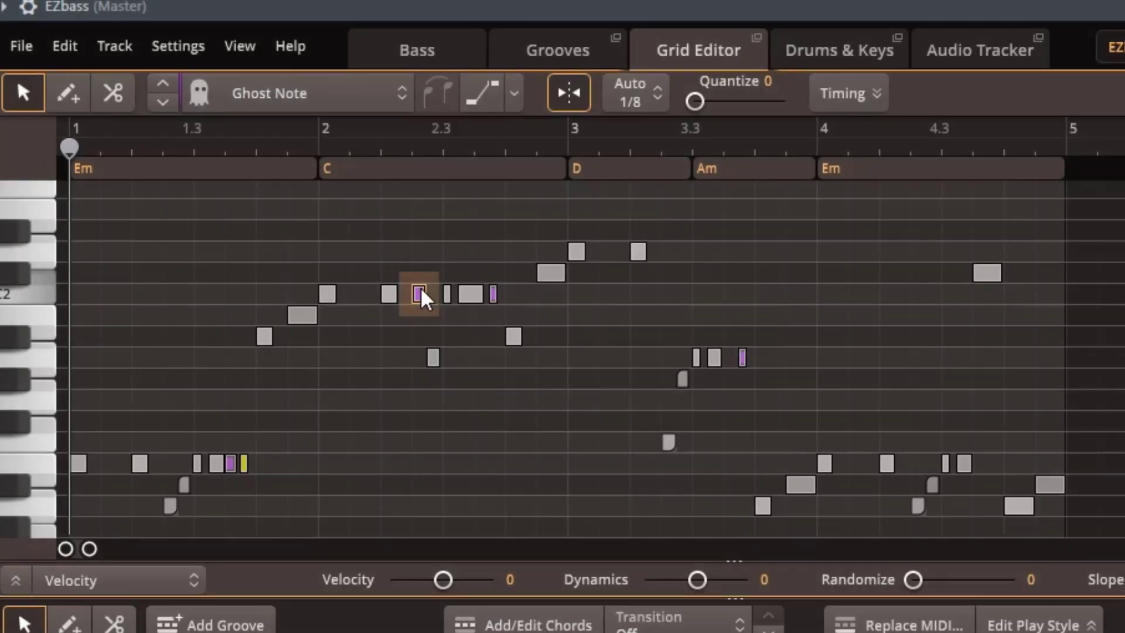
pyautogui.click(390, 295)
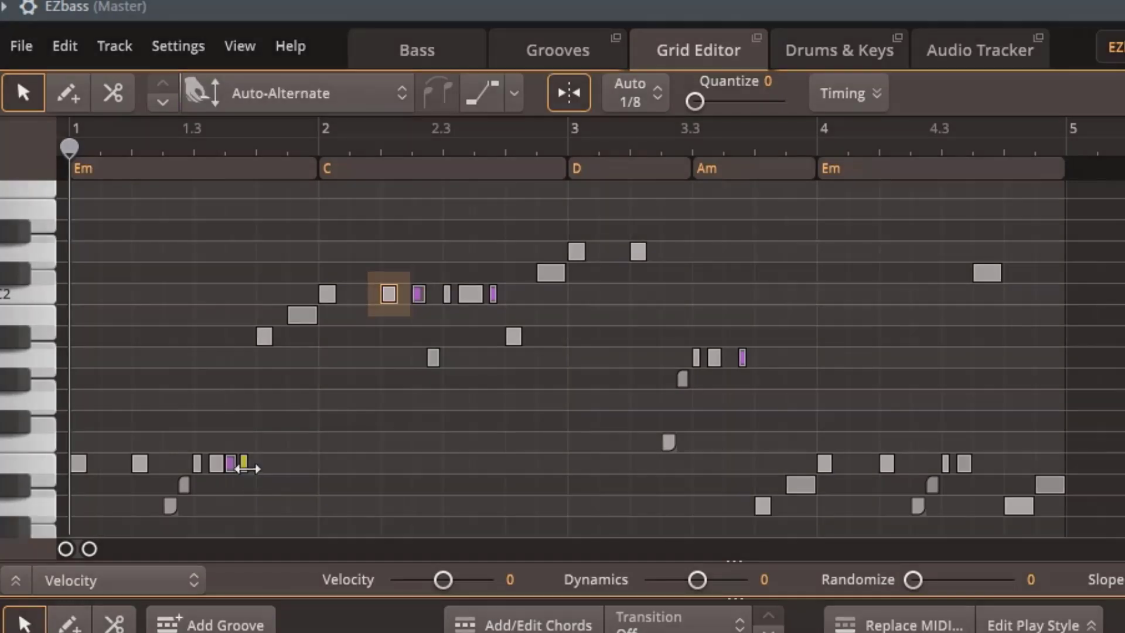
# Cycle through articulations on the yellow percussive note in bar 1 and set it to Up Stroke
pyautogui.click(244, 464)
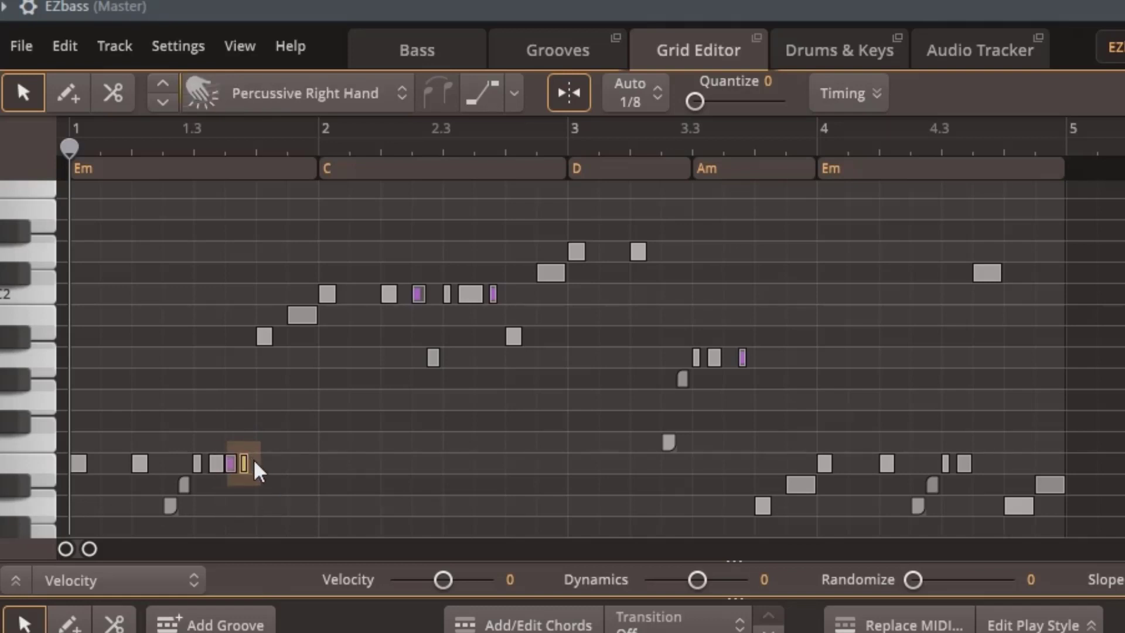
pyautogui.click(165, 106)
pyautogui.click(165, 105)
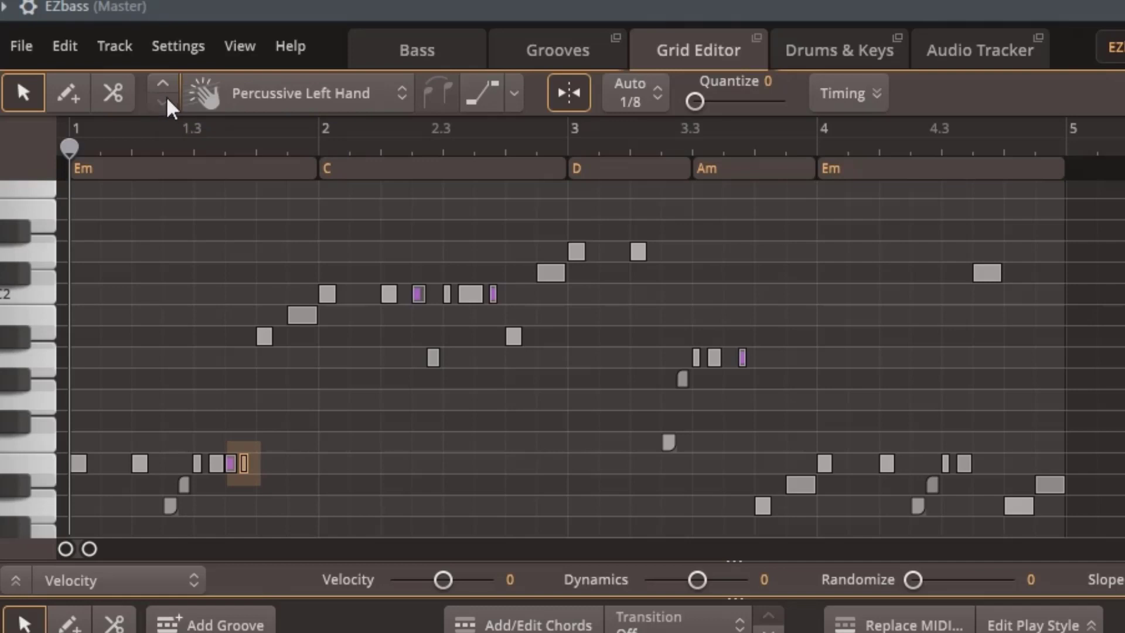
pyautogui.click(164, 84)
pyautogui.click(164, 84)
pyautogui.click(165, 88)
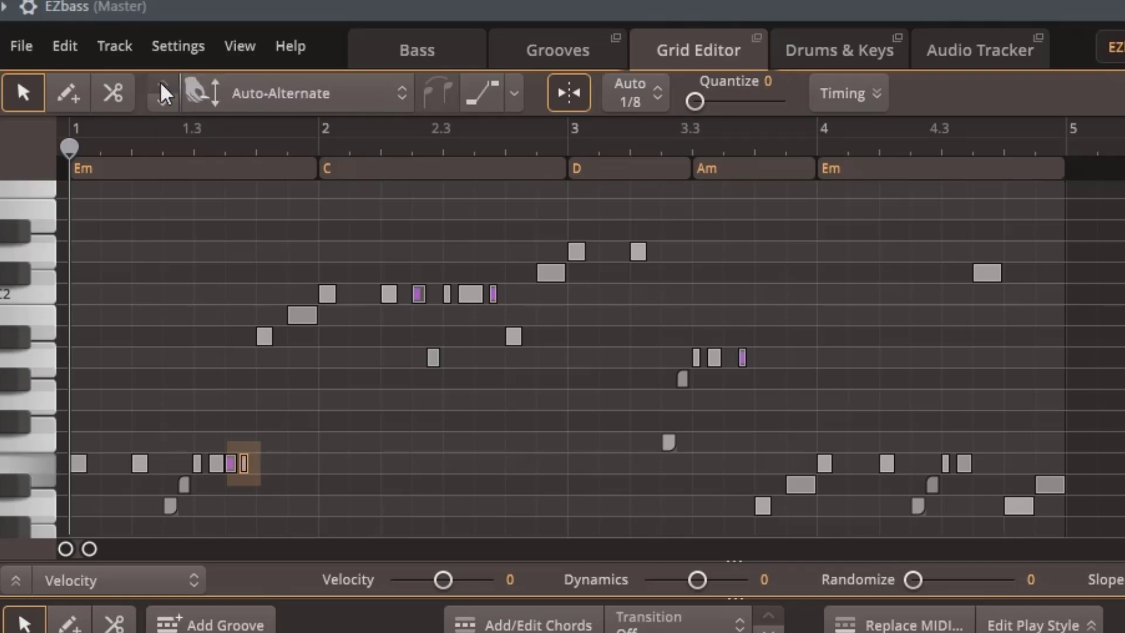
pyautogui.click(293, 94)
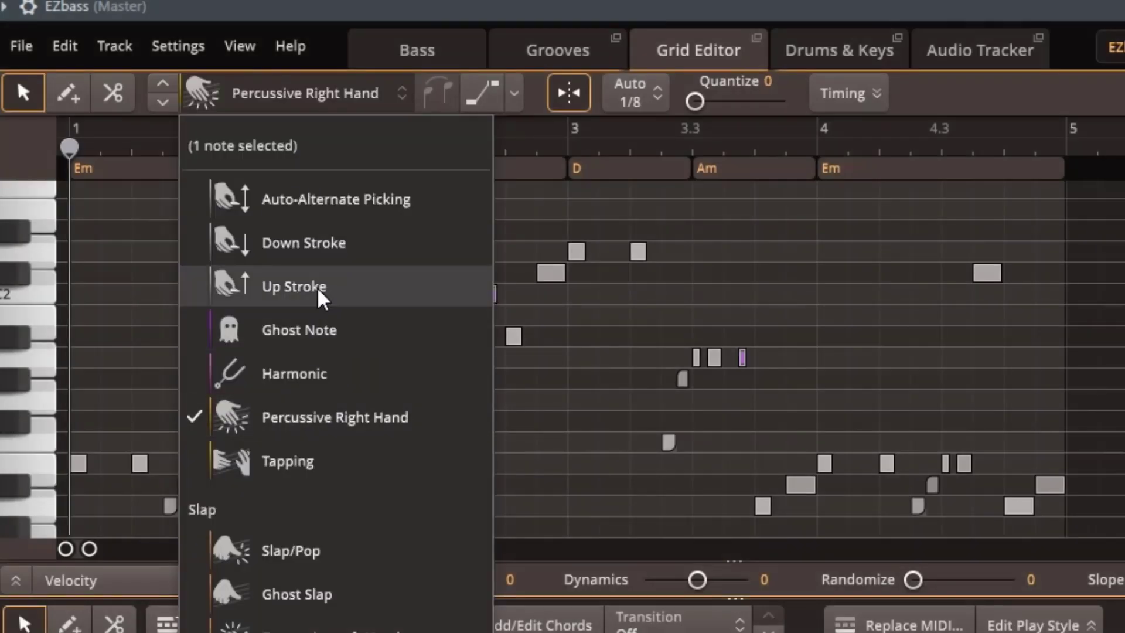
pyautogui.click(320, 290)
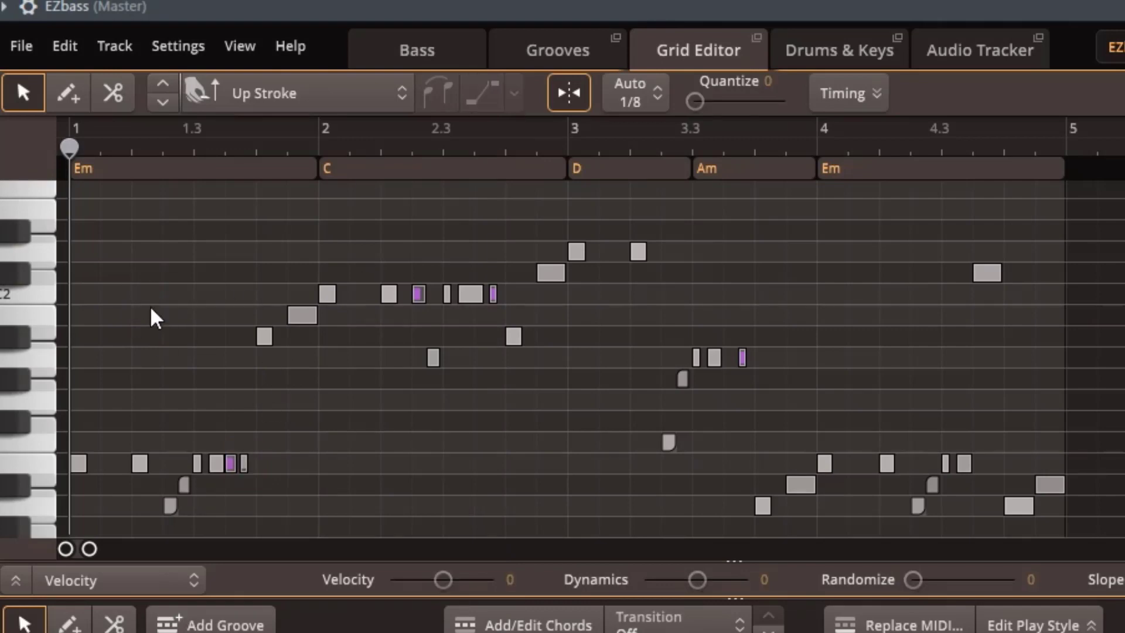
# Try drawing short Up Stroke notes in the upper part of bar 1 and look through the articulation list
pyautogui.click(70, 100)
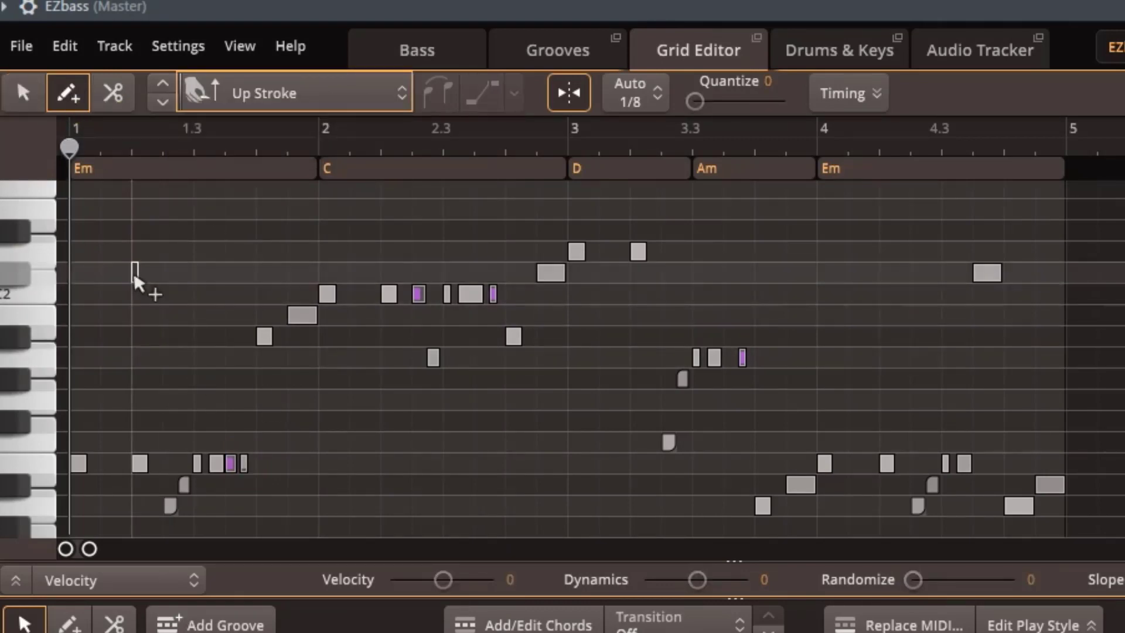
pyautogui.click(176, 252)
pyautogui.click(269, 252)
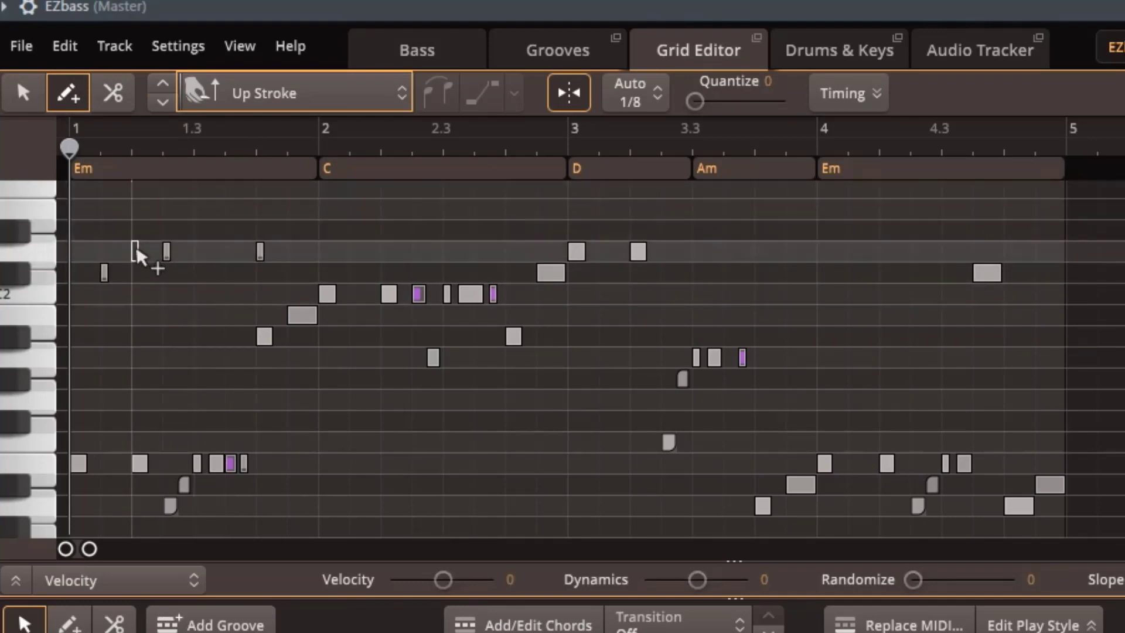
pyautogui.click(167, 252)
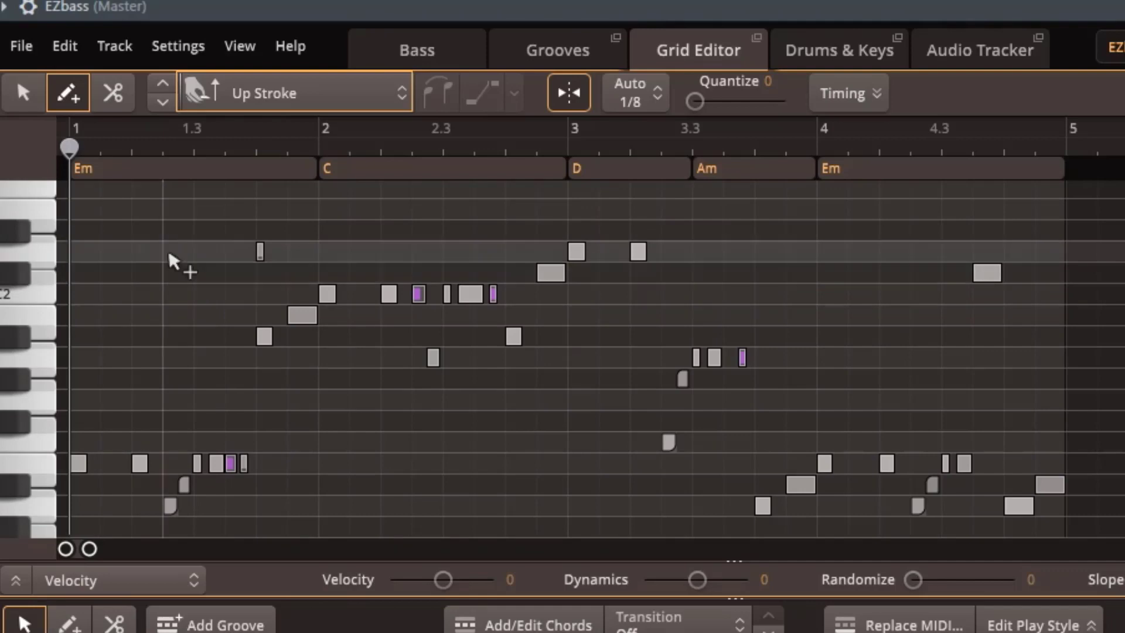
pyautogui.click(364, 94)
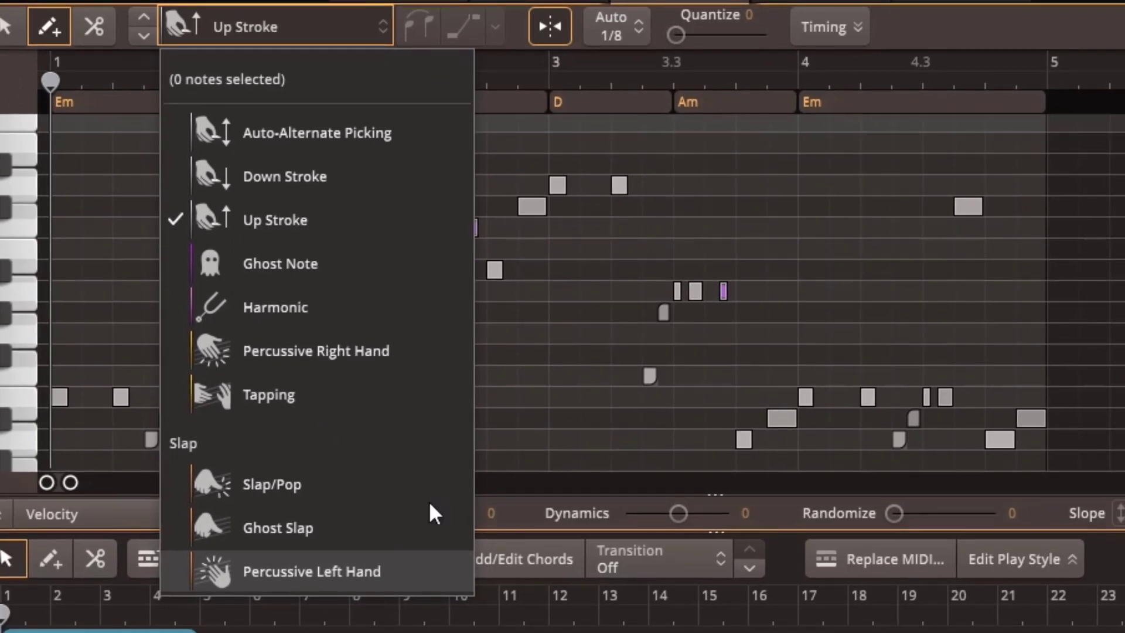
pyautogui.click(416, 29)
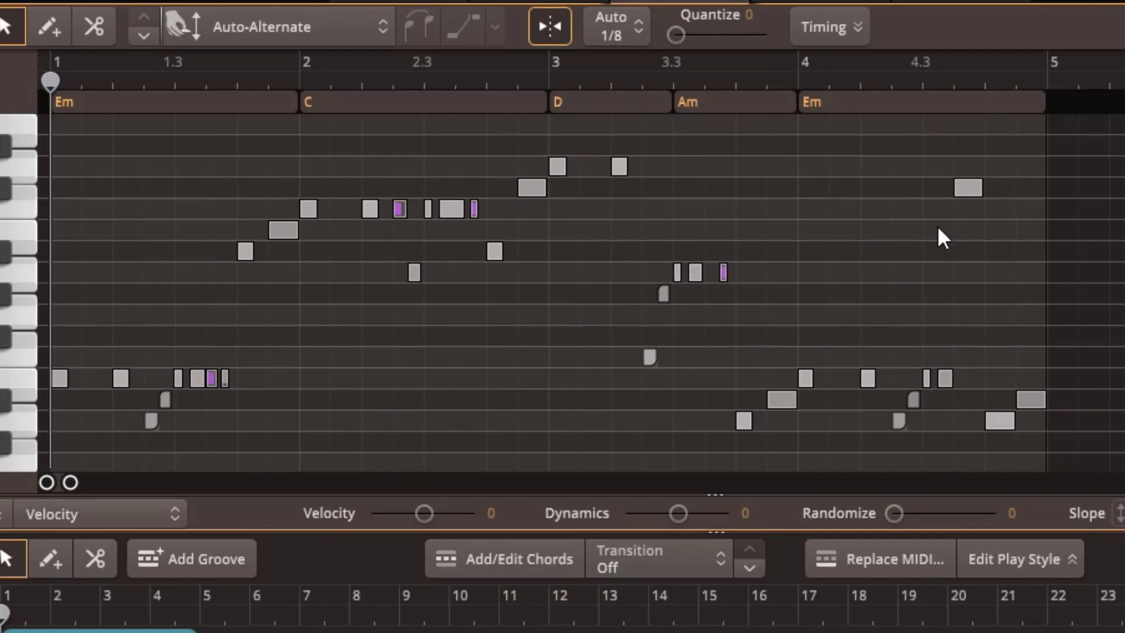
# Connect the low note and the high note in the middle of bar 4 with a slide and play back the verse
pyautogui.moveTo(948, 411); pyautogui.dragTo(938, 392)
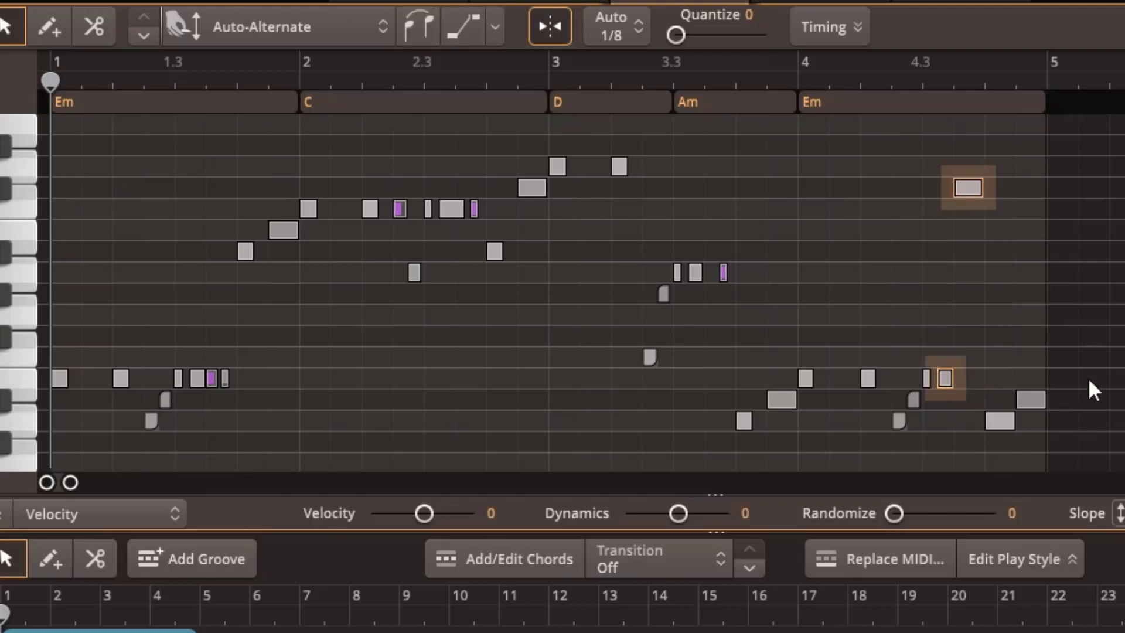
pyautogui.click(464, 28)
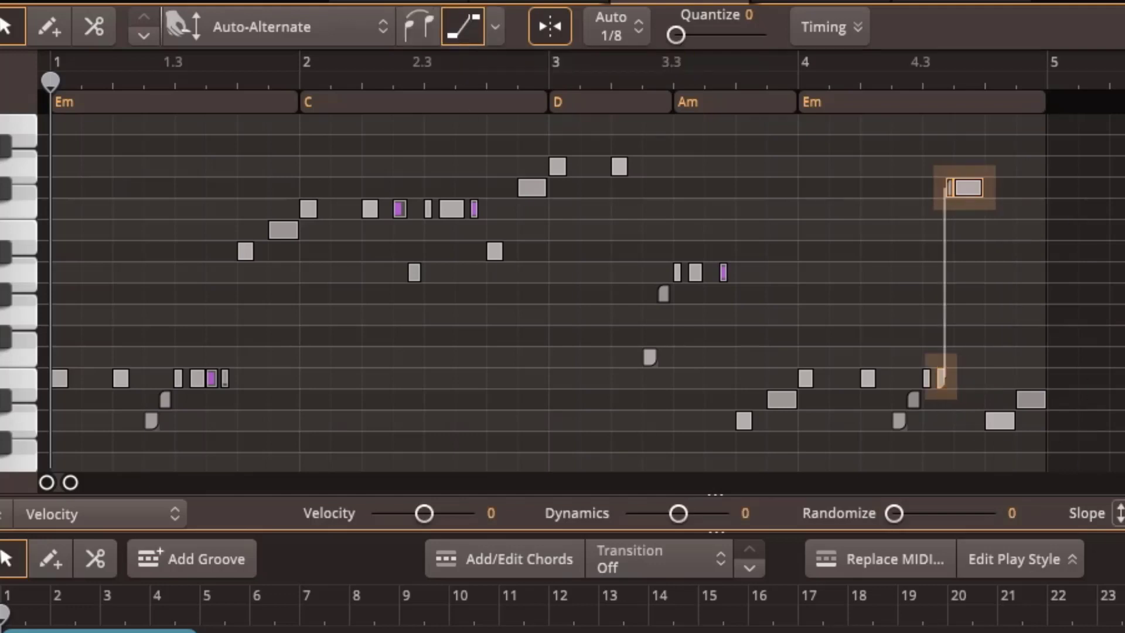
pyautogui.press('space')
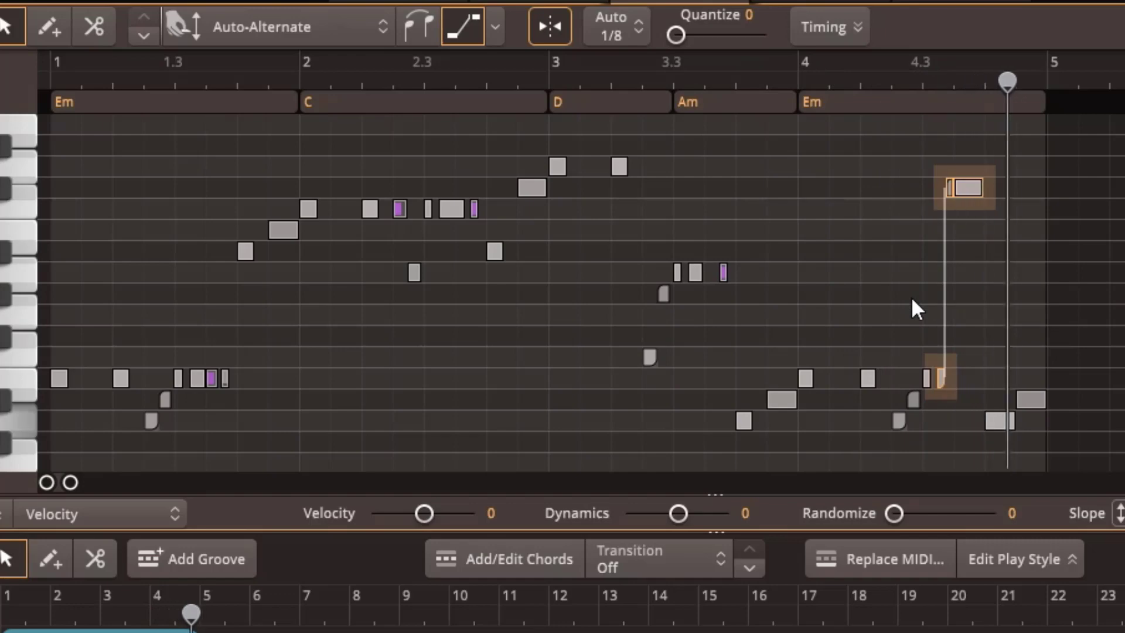
# Look through the grid resolution options and try the Quantize amount on the selected bar 4 notes
pyautogui.click(620, 34)
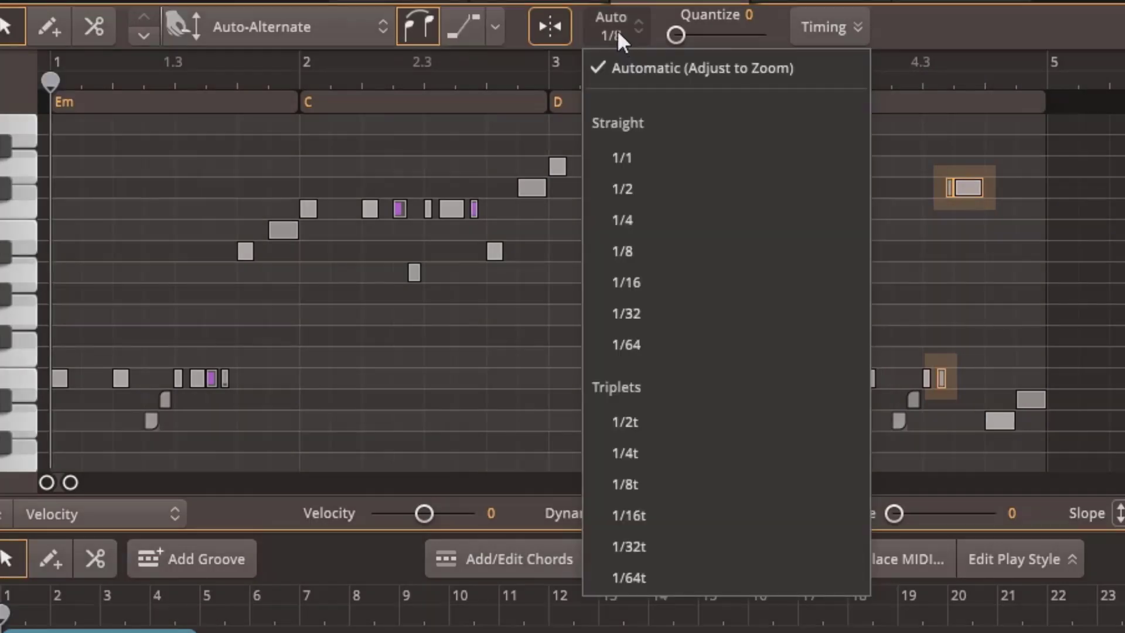
pyautogui.click(617, 32)
pyautogui.moveTo(683, 34); pyautogui.dragTo(659, 27)
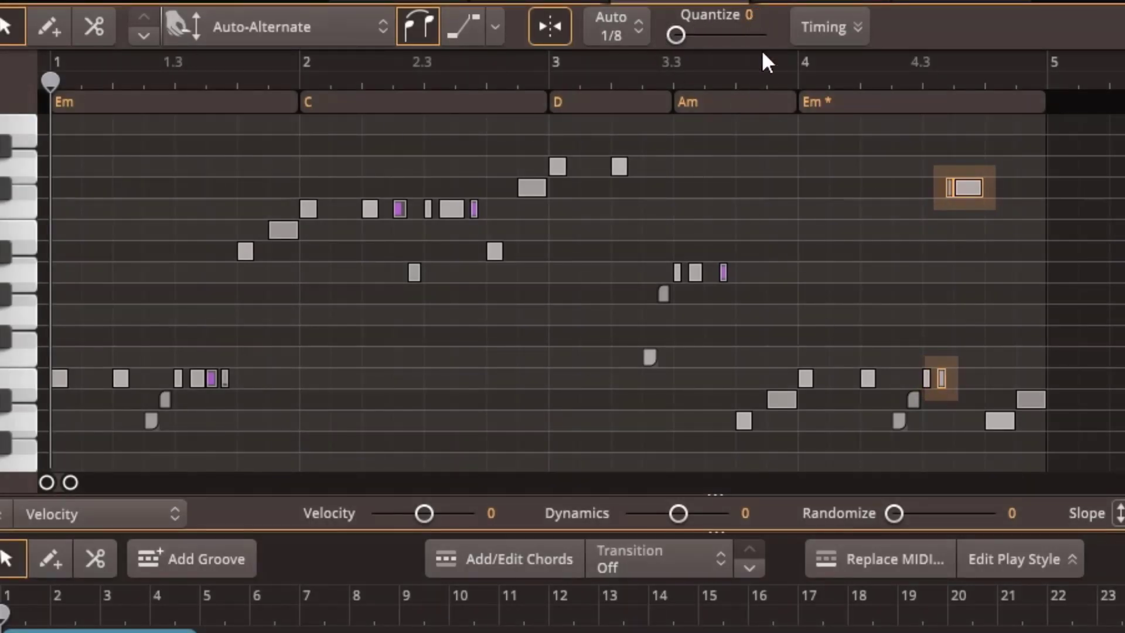
# Try adjusting the Swing amount in the timing settings and reset it to 0
pyautogui.click(844, 26)
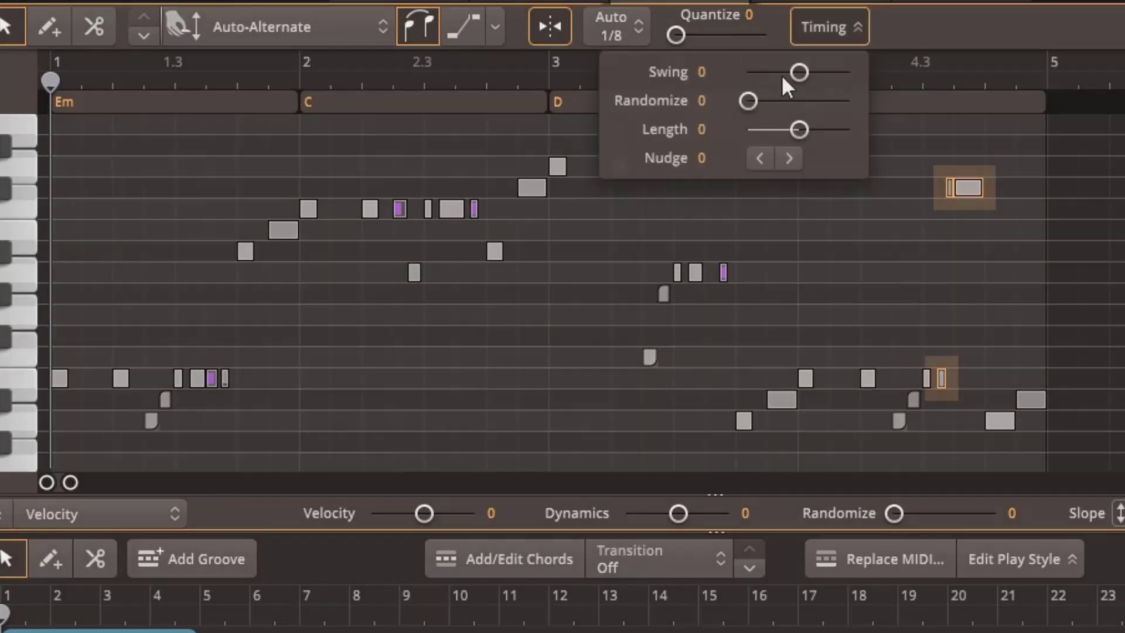
pyautogui.moveTo(798, 70)
pyautogui.mouseDown()
pyautogui.moveTo(784, 69)
pyautogui.moveTo(832, 68)
pyautogui.moveTo(801, 63)
pyautogui.mouseUp()
pyautogui.doubleClick(805, 72)
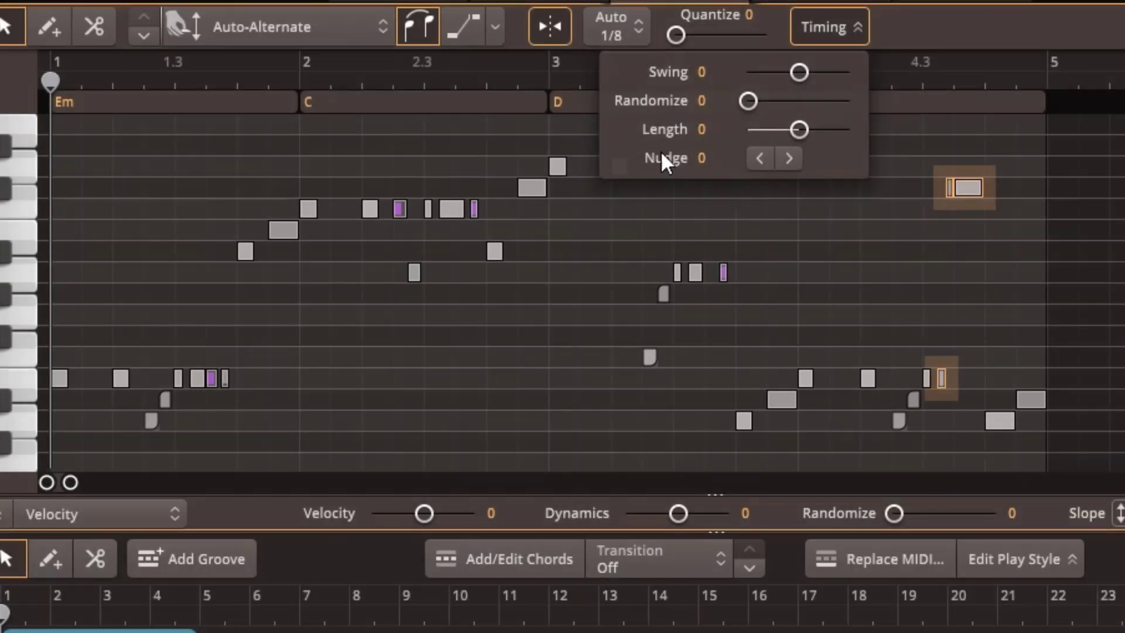
# Try nudging the selected bar 4 notes right and left and adjusting their velocity and dynamics
pyautogui.click(785, 156)
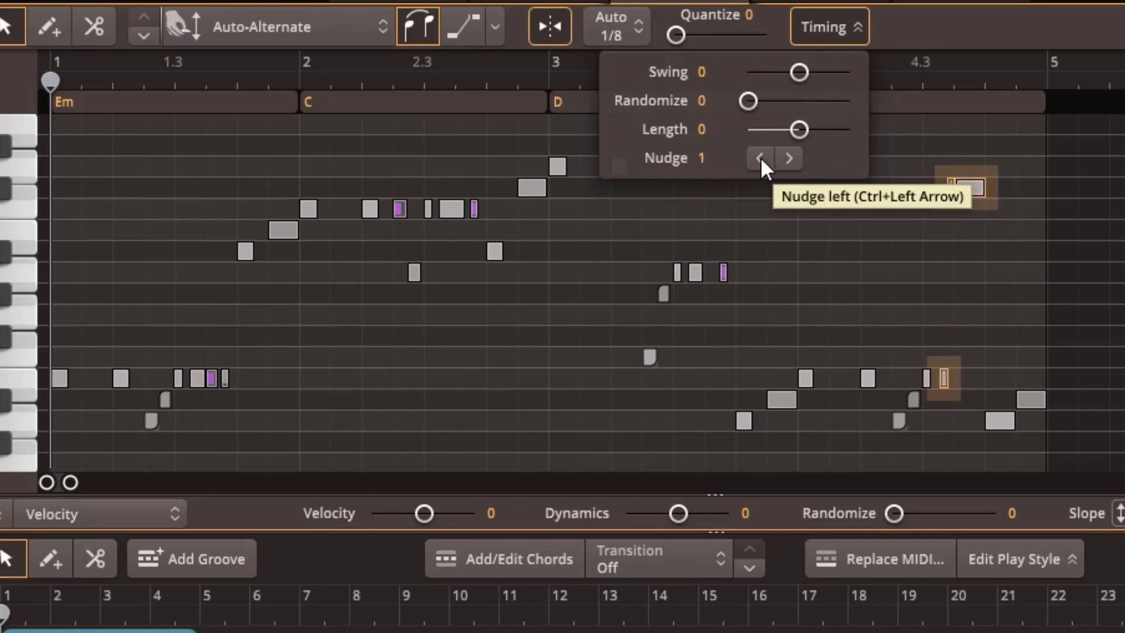
pyautogui.click(761, 157)
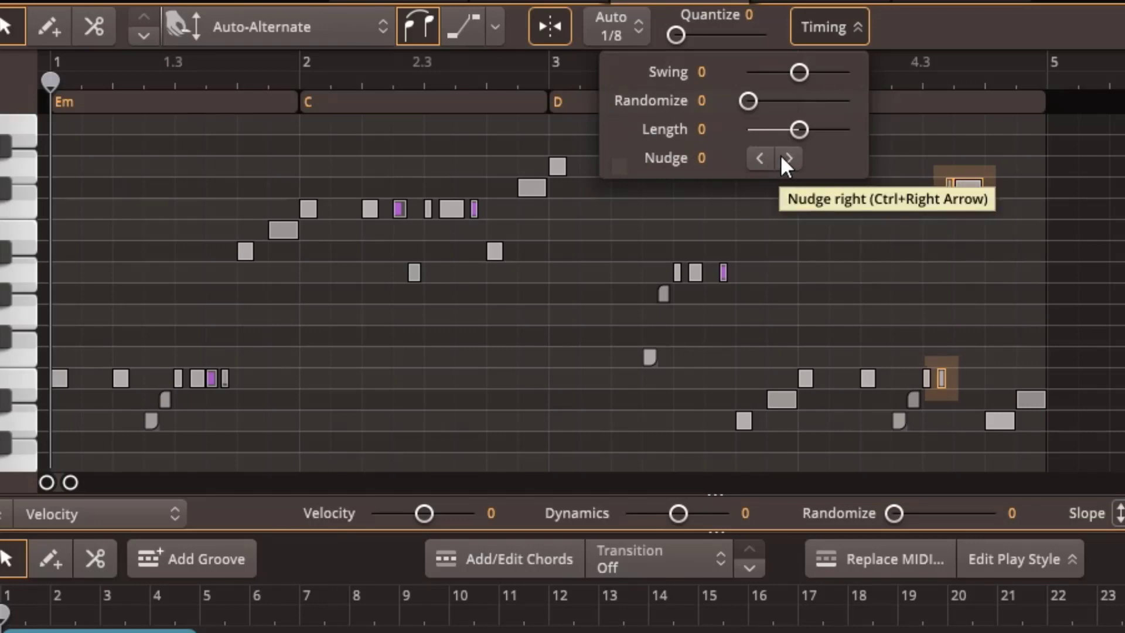
pyautogui.click(785, 156)
pyautogui.click(758, 158)
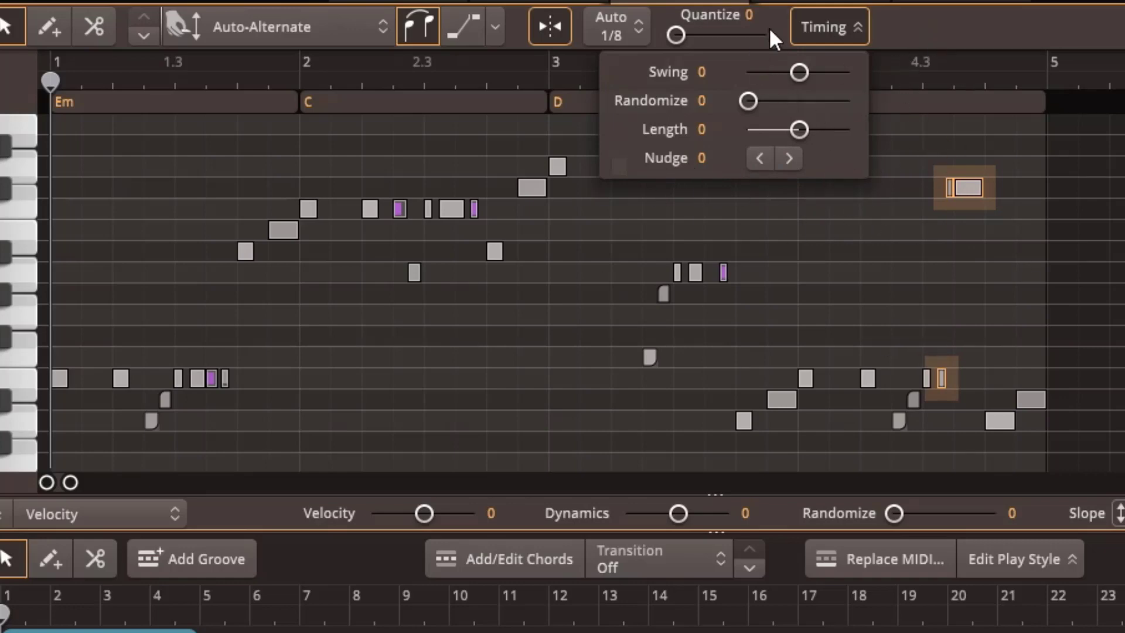
pyautogui.click(828, 24)
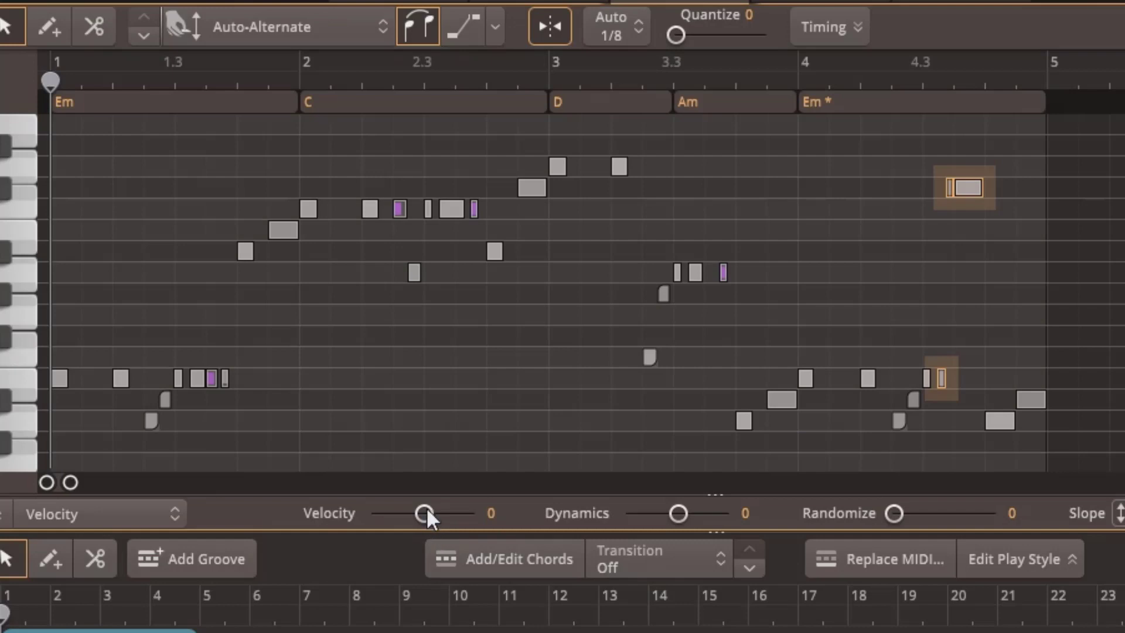
pyautogui.moveTo(427, 508)
pyautogui.mouseDown()
pyautogui.moveTo(395, 513)
pyautogui.moveTo(429, 513)
pyautogui.mouseUp()
pyautogui.moveTo(679, 513)
pyautogui.mouseDown()
pyautogui.moveTo(670, 513)
pyautogui.moveTo(686, 520)
pyautogui.mouseUp()
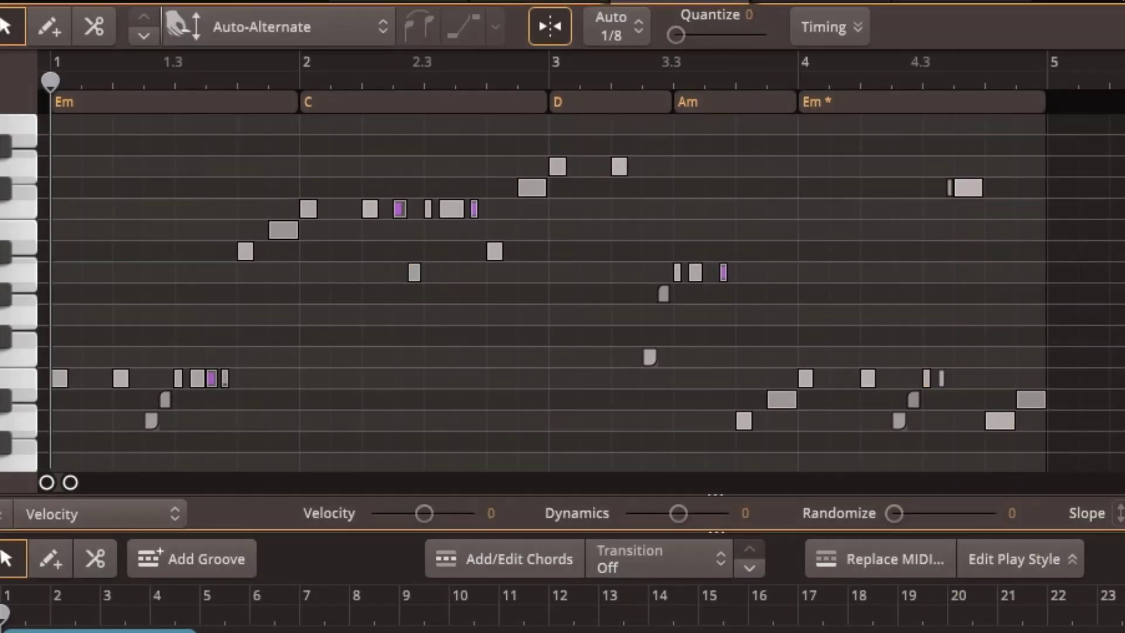
# Look through the commands for note selection by type and resolution and for note editing, and set the nudge unit to Follow Resolution
pyautogui.click(1004, 60)
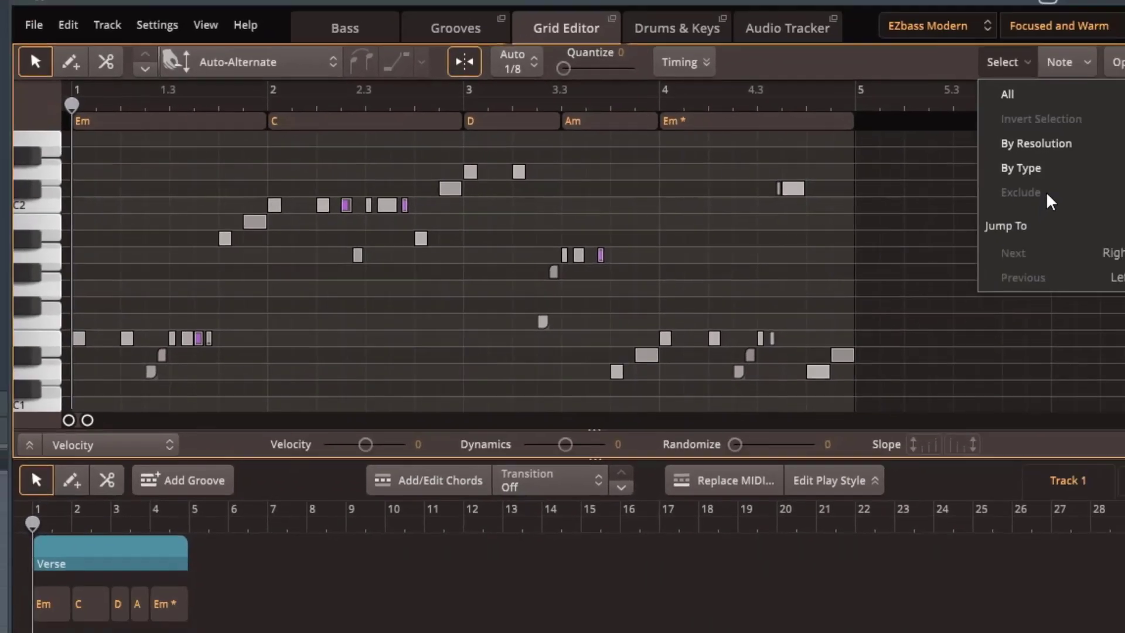
pyautogui.moveTo(972, 168)
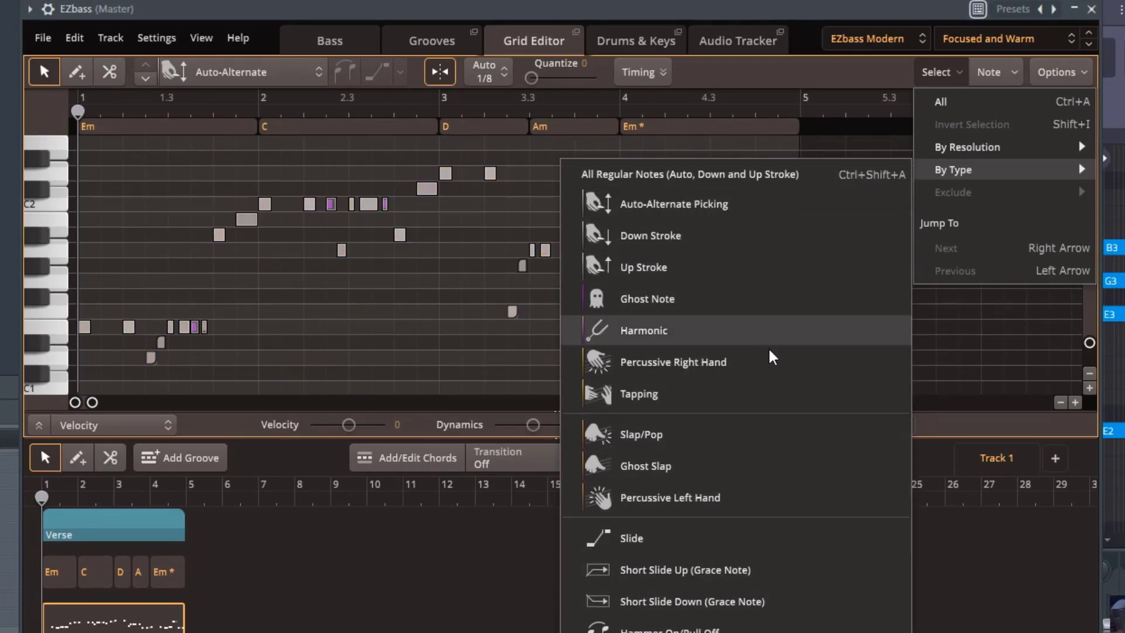
pyautogui.moveTo(1026, 151)
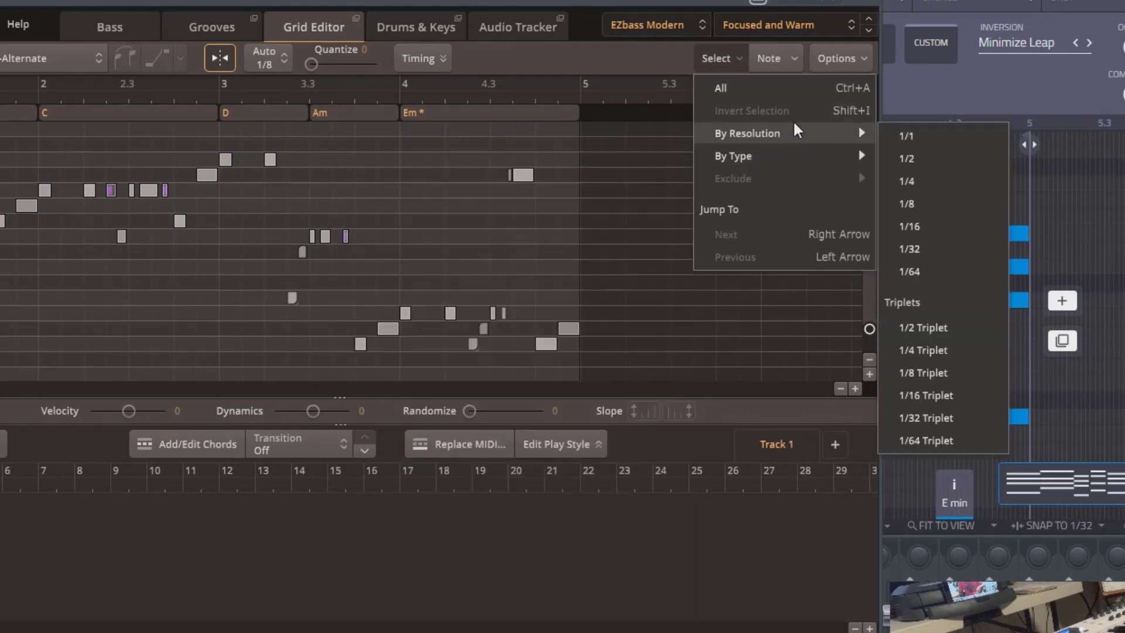
pyautogui.click(778, 58)
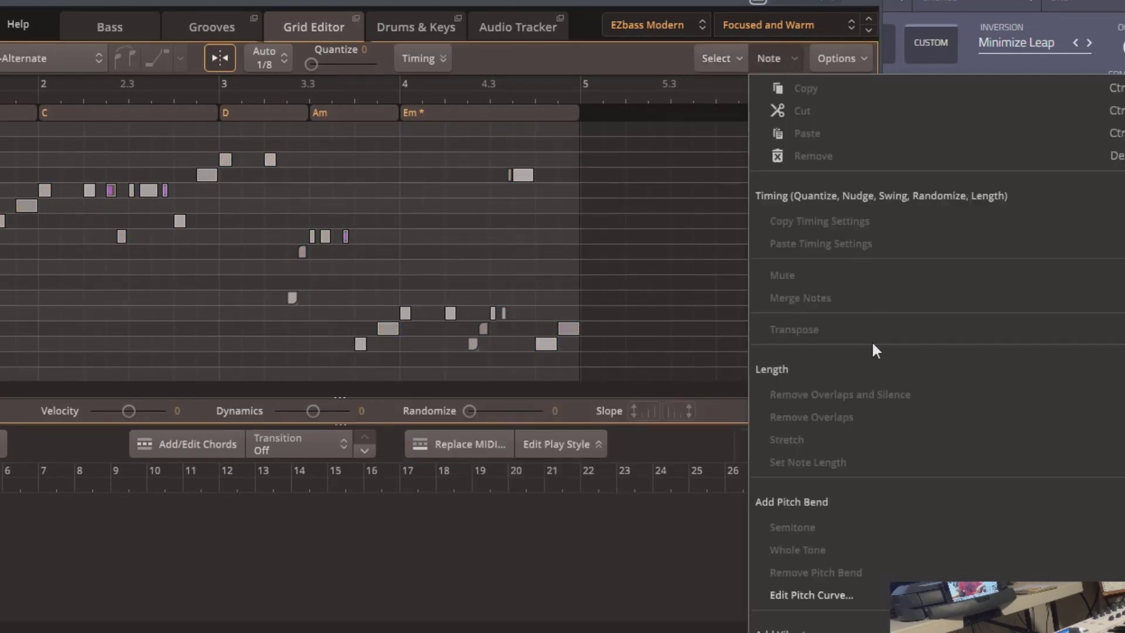
pyautogui.click(842, 68)
pyautogui.moveTo(860, 112)
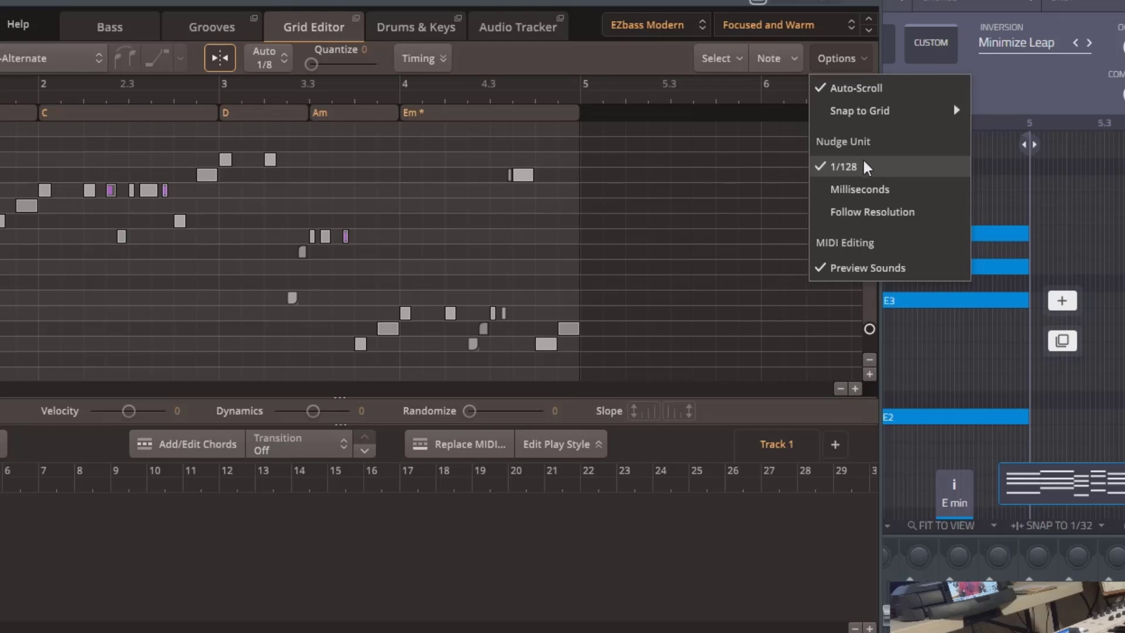
pyautogui.click(891, 214)
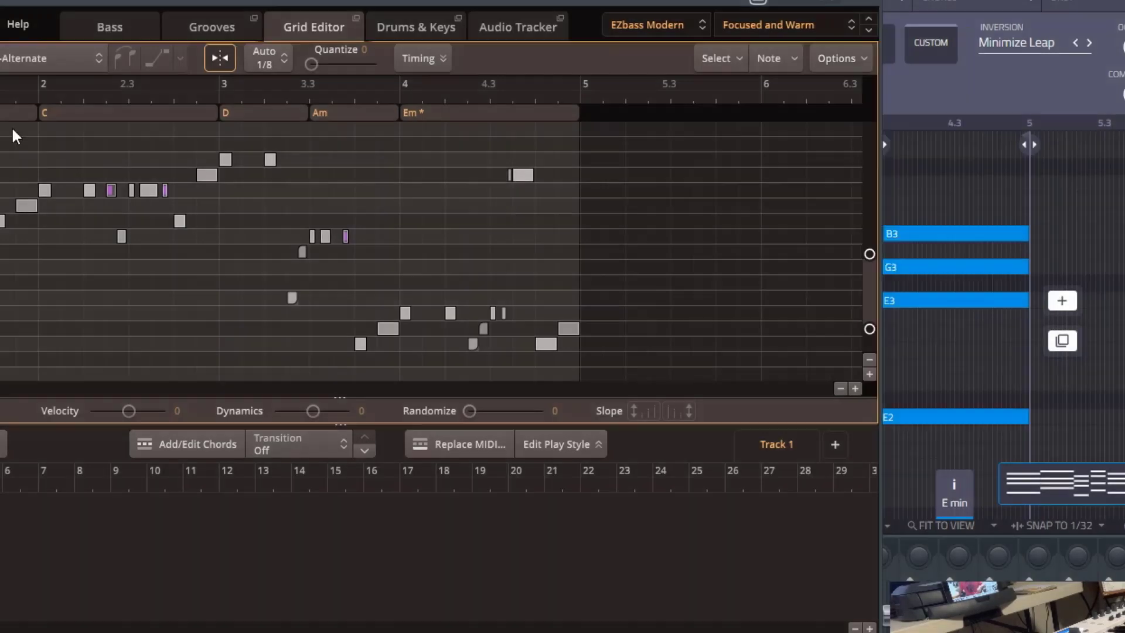
# Show the verse's play style settings and try Octave 1, Velocity -6 and a small Amount adjustment
pyautogui.click(554, 445)
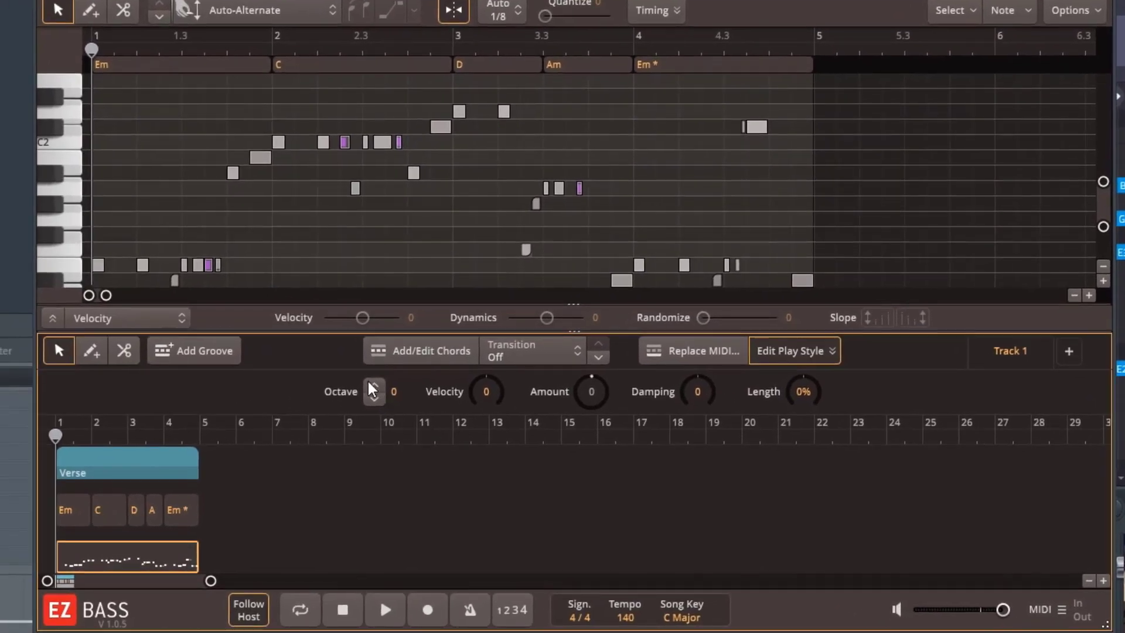
pyautogui.click(372, 385)
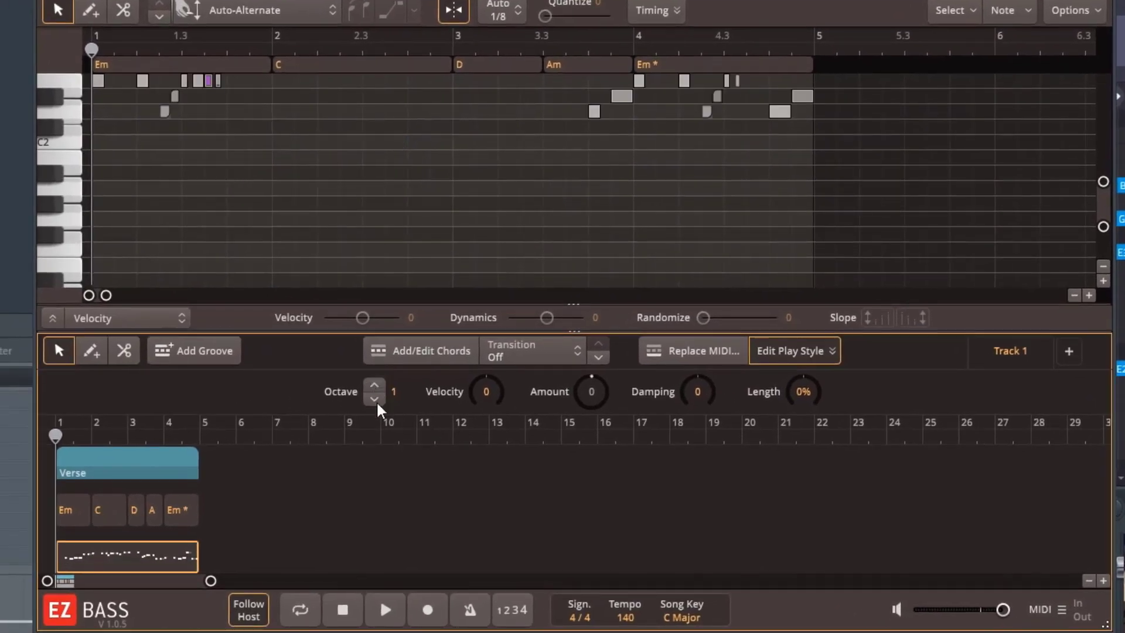
pyautogui.click(373, 400)
pyautogui.moveTo(482, 391); pyautogui.dragTo(484, 401)
pyautogui.moveTo(590, 394)
pyautogui.mouseDown()
pyautogui.moveTo(585, 360)
pyautogui.moveTo(585, 439)
pyautogui.moveTo(586, 397)
pyautogui.mouseUp()
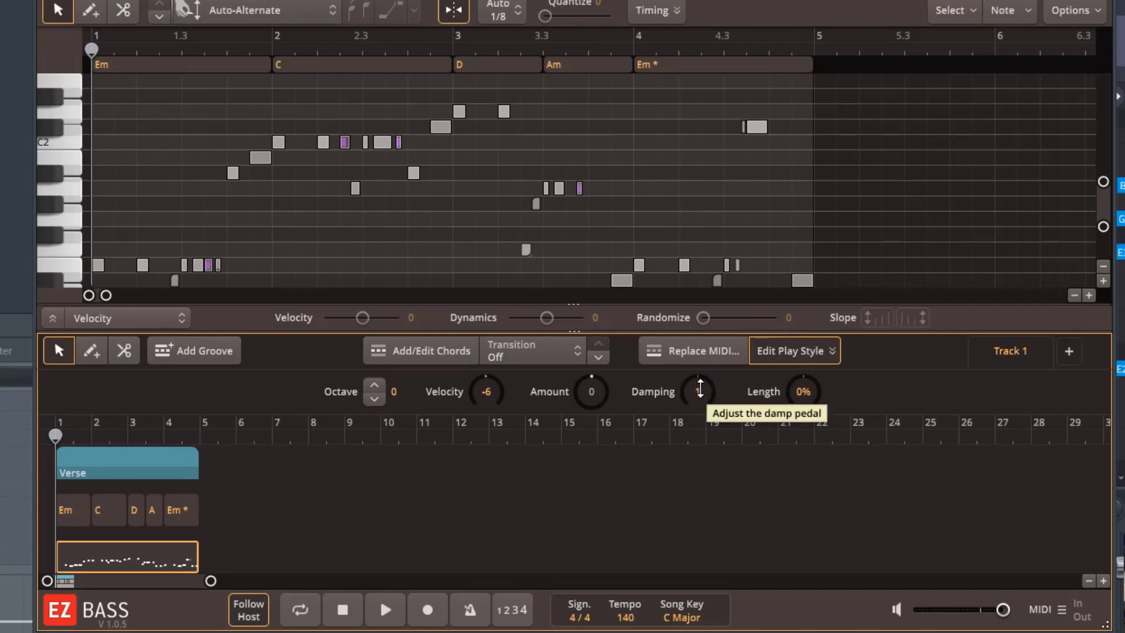
# Play back the verse while trying different Damping values, such as -67, and adjusting the note Length
pyautogui.press('space')
pyautogui.moveTo(699, 388); pyautogui.dragTo(711, 115)
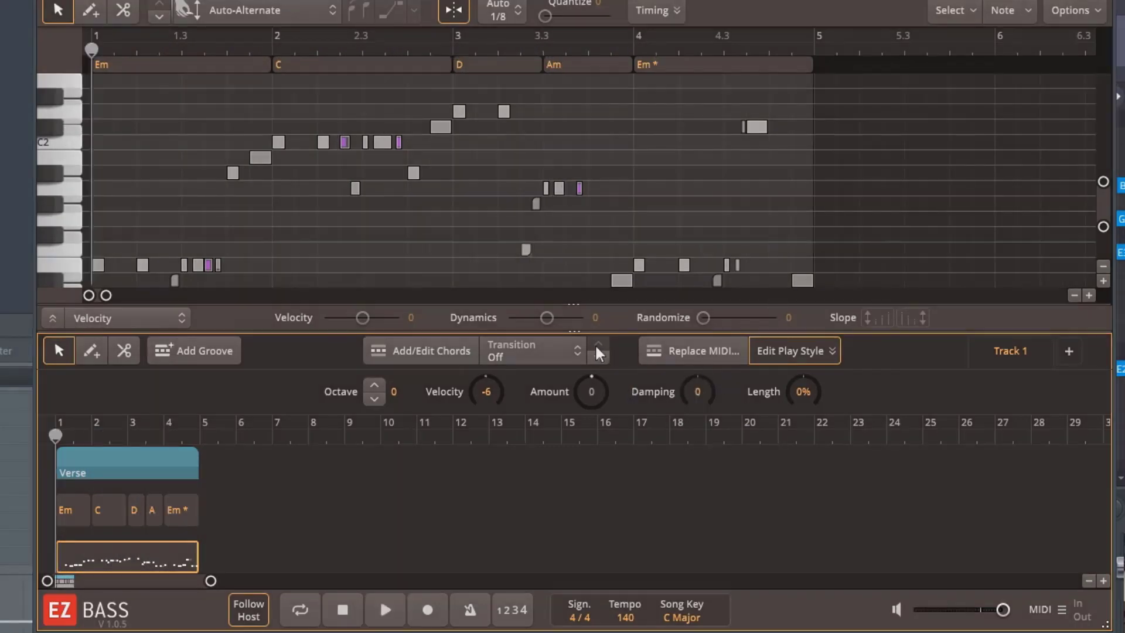
pyautogui.press('space')
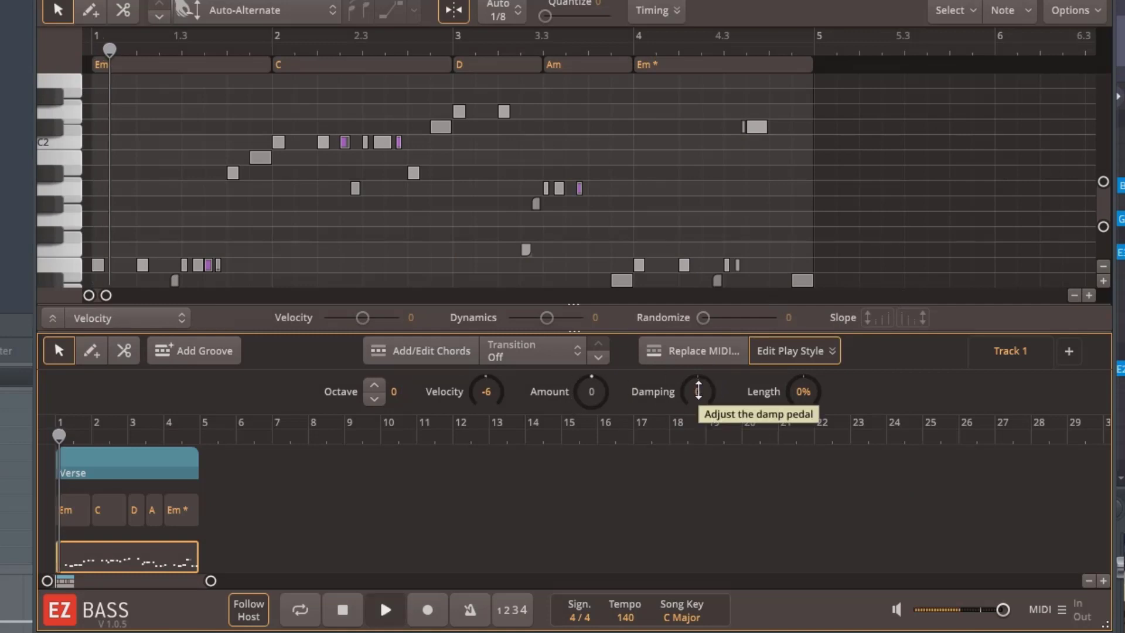
pyautogui.moveTo(698, 387); pyautogui.dragTo(725, 460)
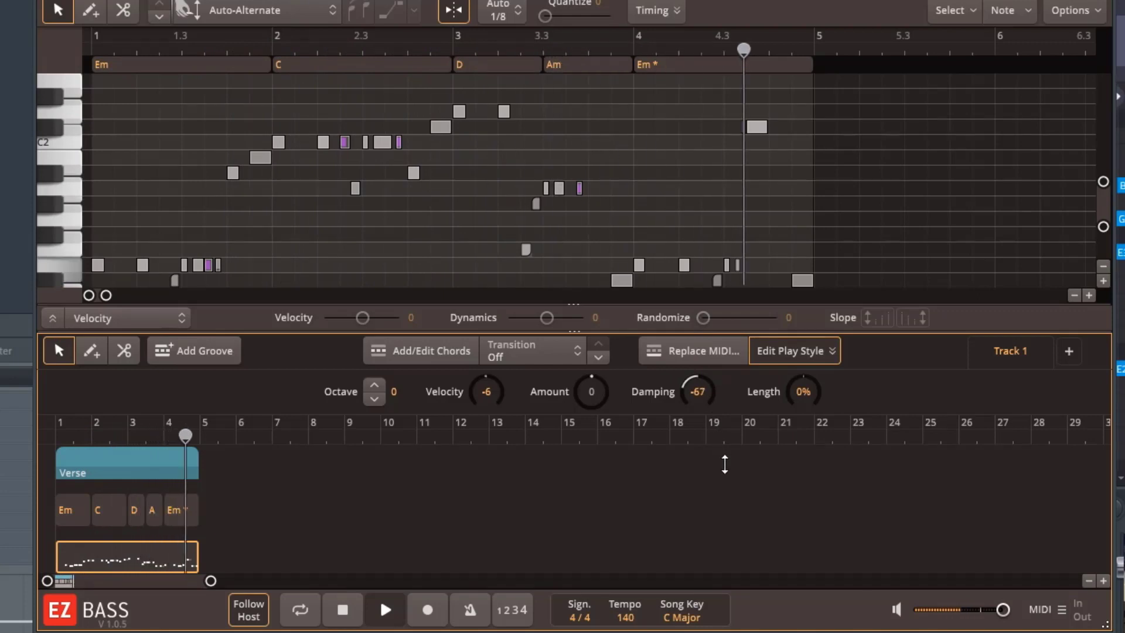
pyautogui.press('space')
pyautogui.doubleClick(695, 387)
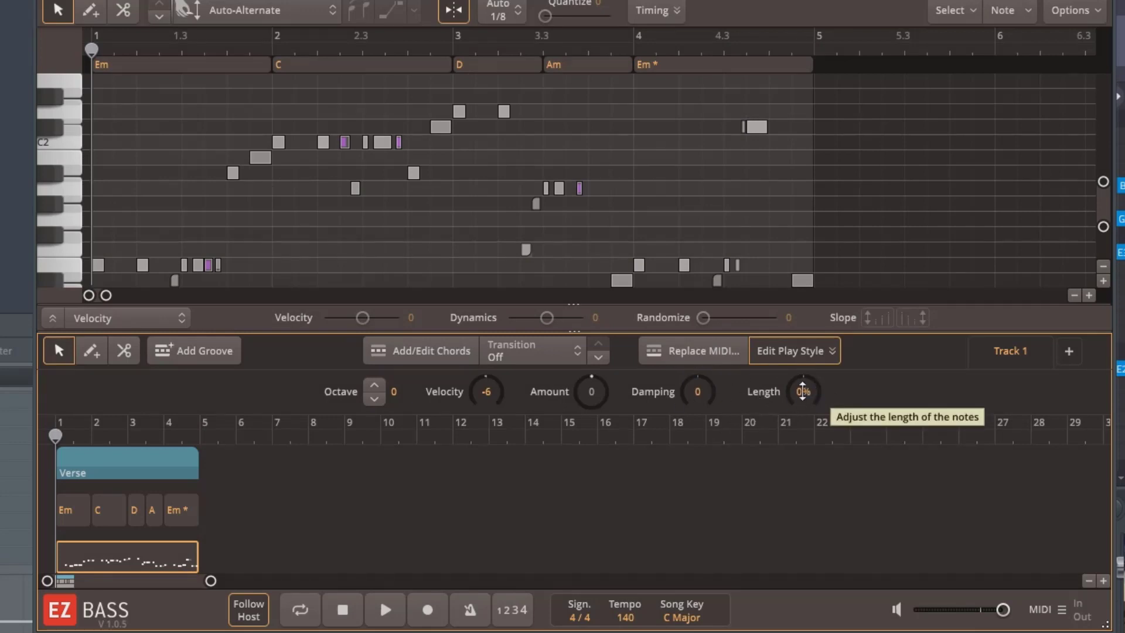
pyautogui.moveTo(804, 393)
pyautogui.mouseDown()
pyautogui.moveTo(803, 421)
pyautogui.moveTo(804, 334)
pyautogui.moveTo(804, 389)
pyautogui.mouseUp()
pyautogui.press('space')
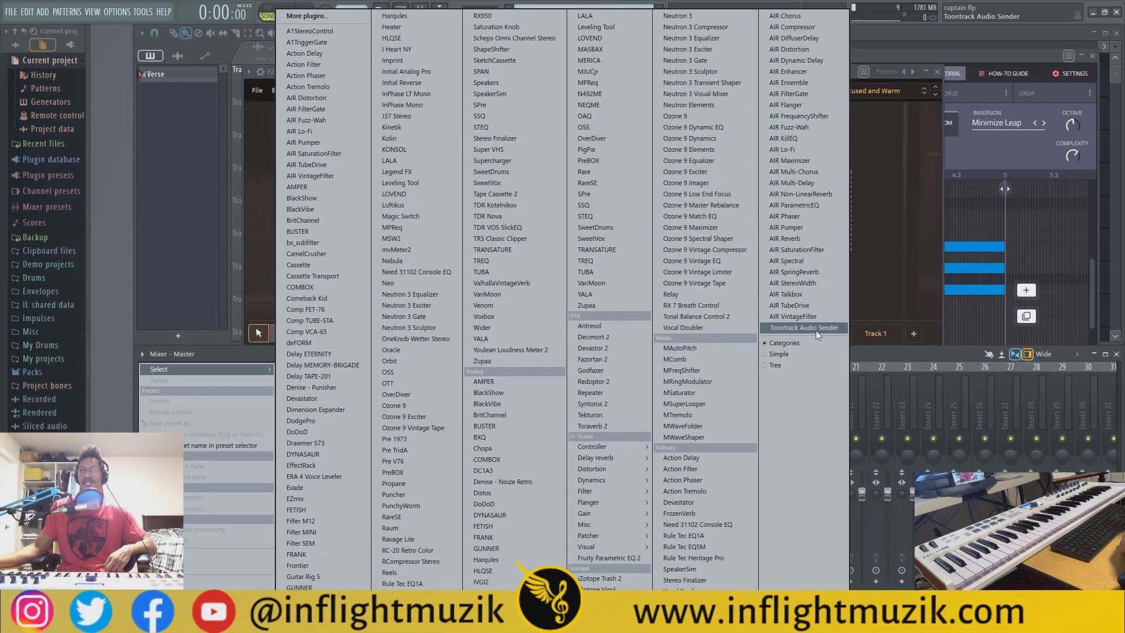
# Load Toontrack Audio Sender in slot 4 of the Master mixer track and move its window aside to return to EZbass
pyautogui.click(816, 330)
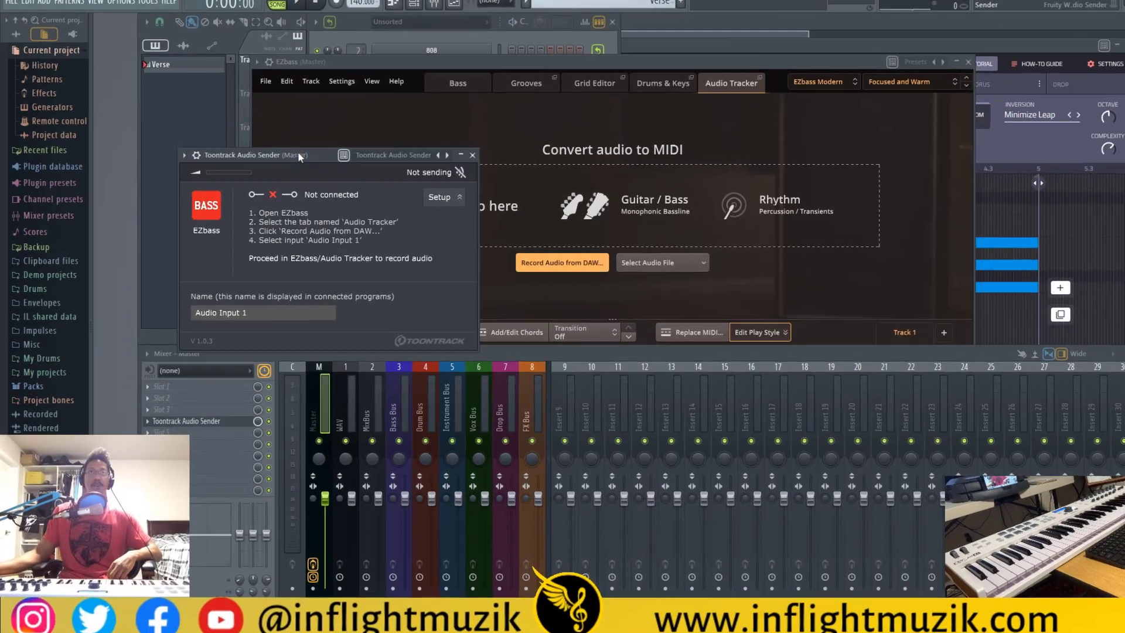
pyautogui.moveTo(287, 162); pyautogui.dragTo(381, 179)
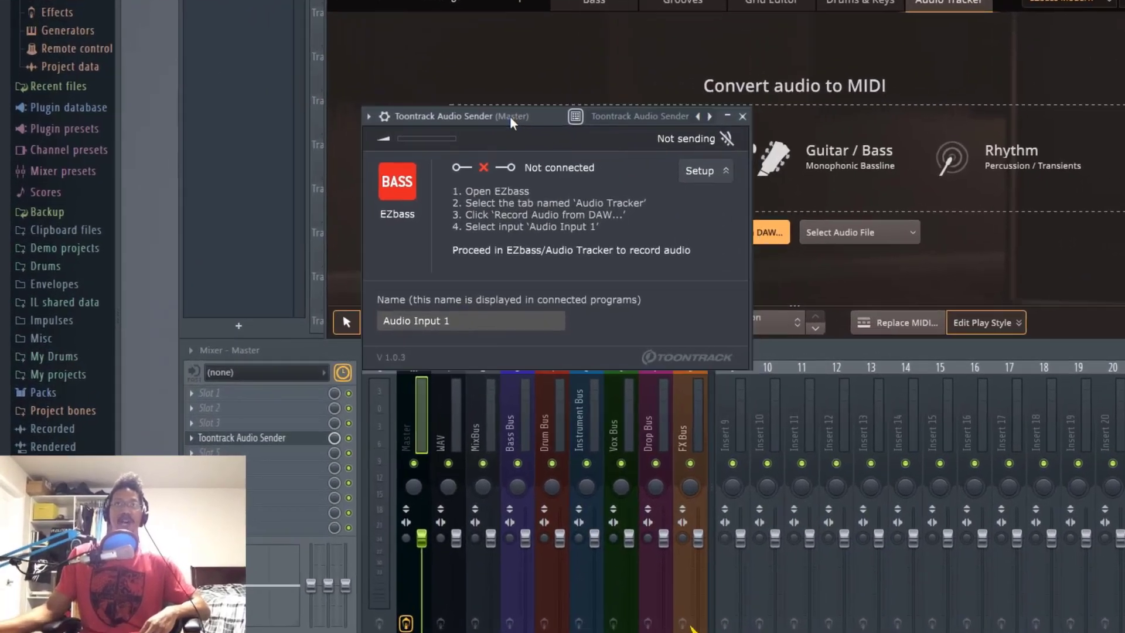
pyautogui.moveTo(510, 116); pyautogui.dragTo(495, 130)
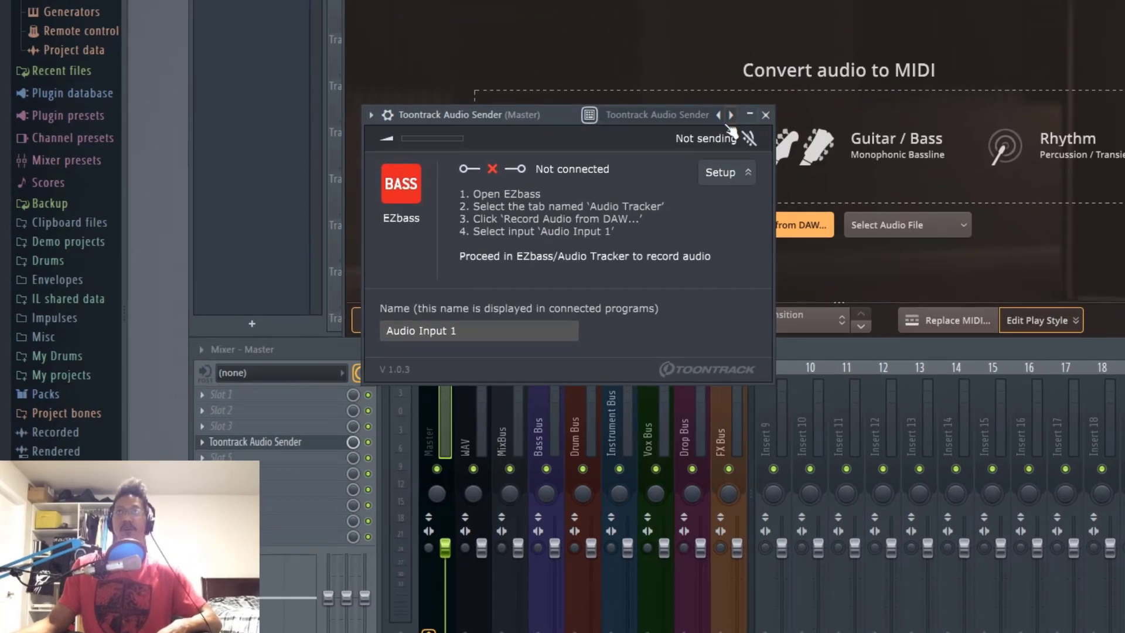
pyautogui.moveTo(525, 119); pyautogui.dragTo(313, 222)
pyautogui.click(856, 62)
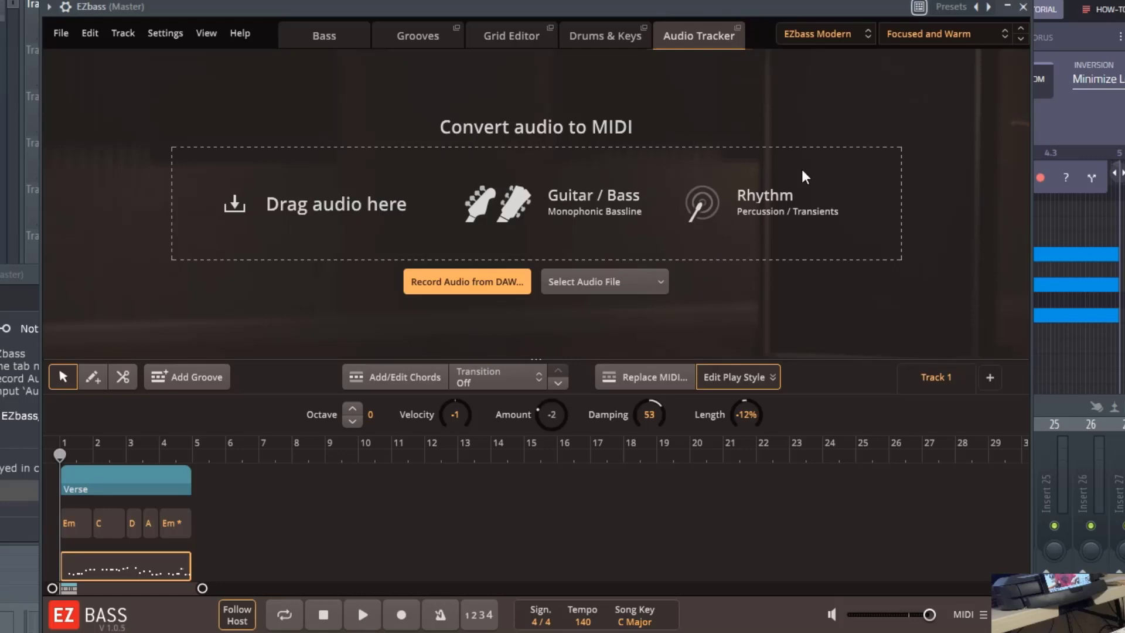
# Record about eight bars of audio from FL Studio into the EZbass Audio Tracker through Audio Input 1
pyautogui.click(508, 282)
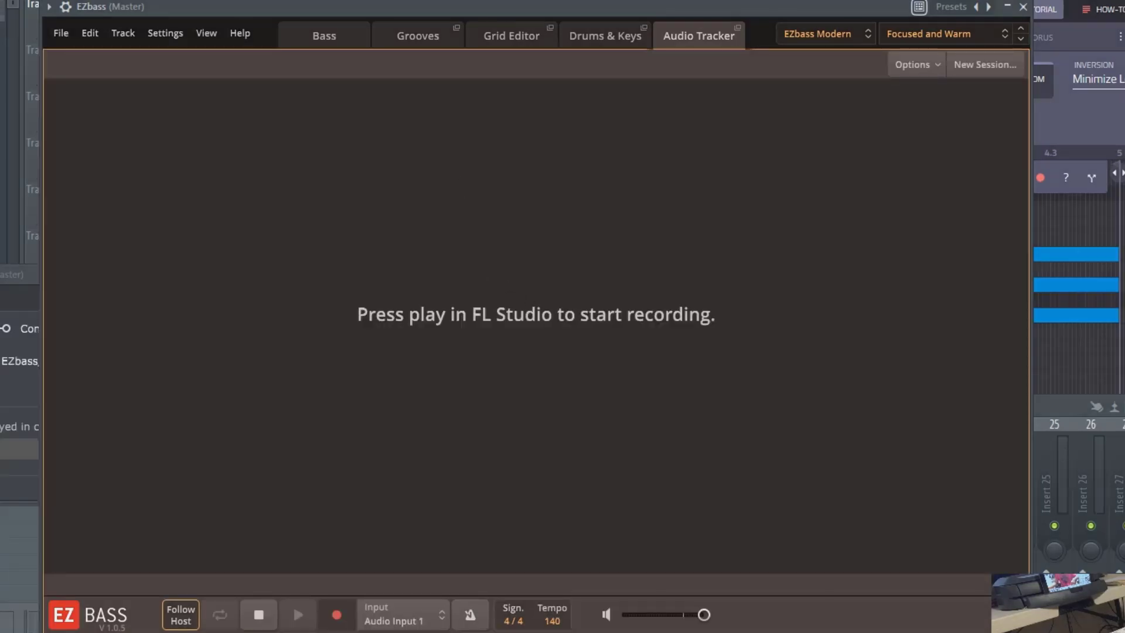
pyautogui.press('F6')
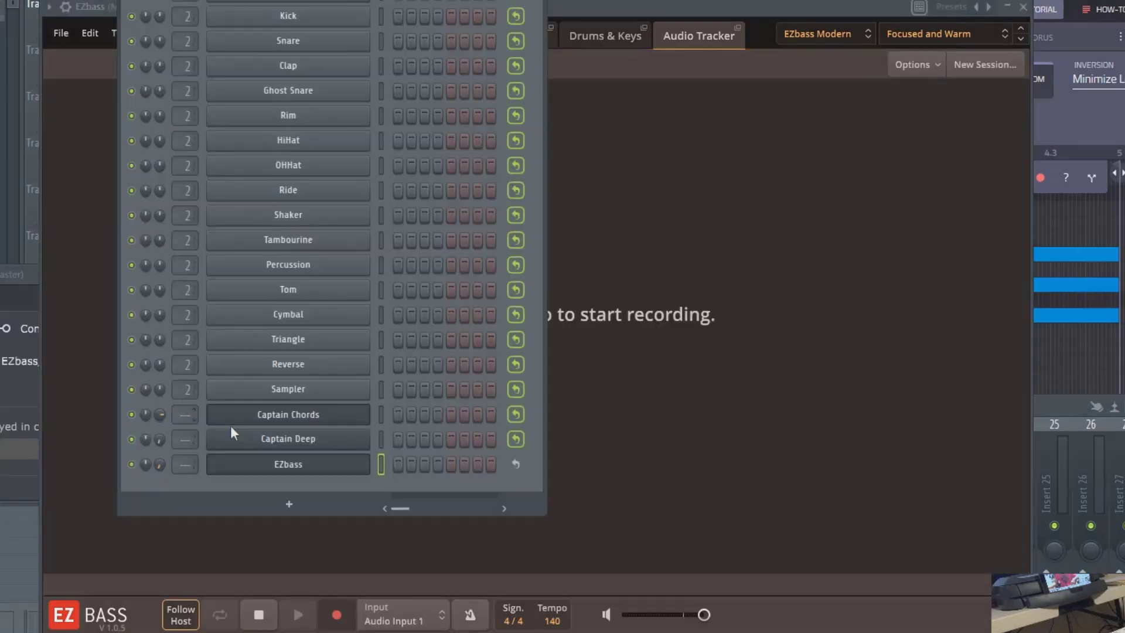
pyautogui.click(578, 4)
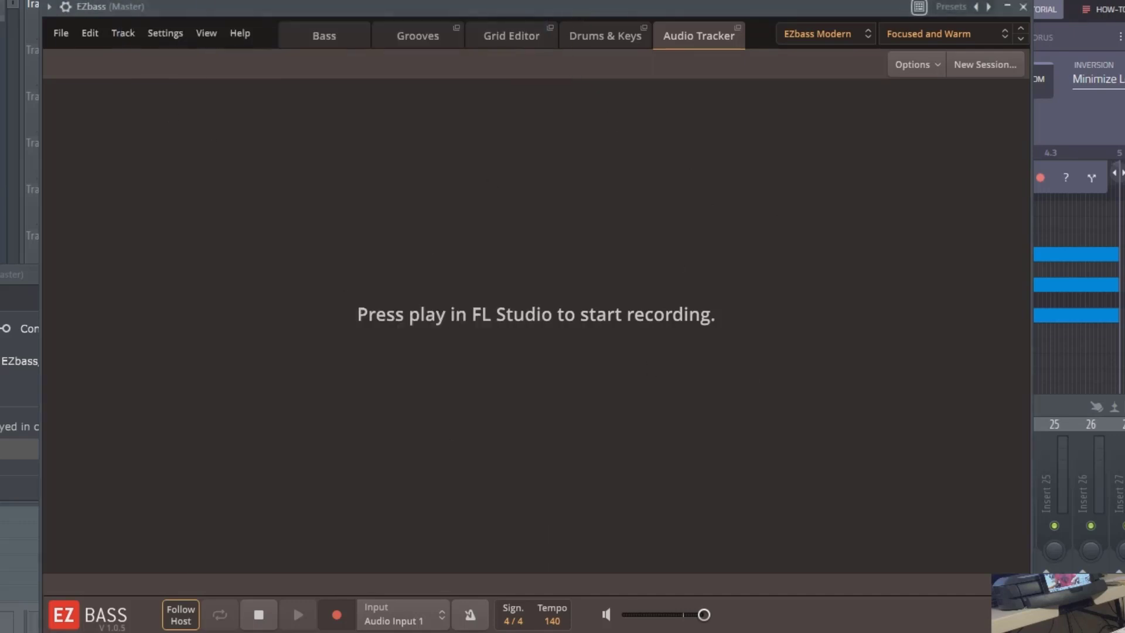
pyautogui.press('space')
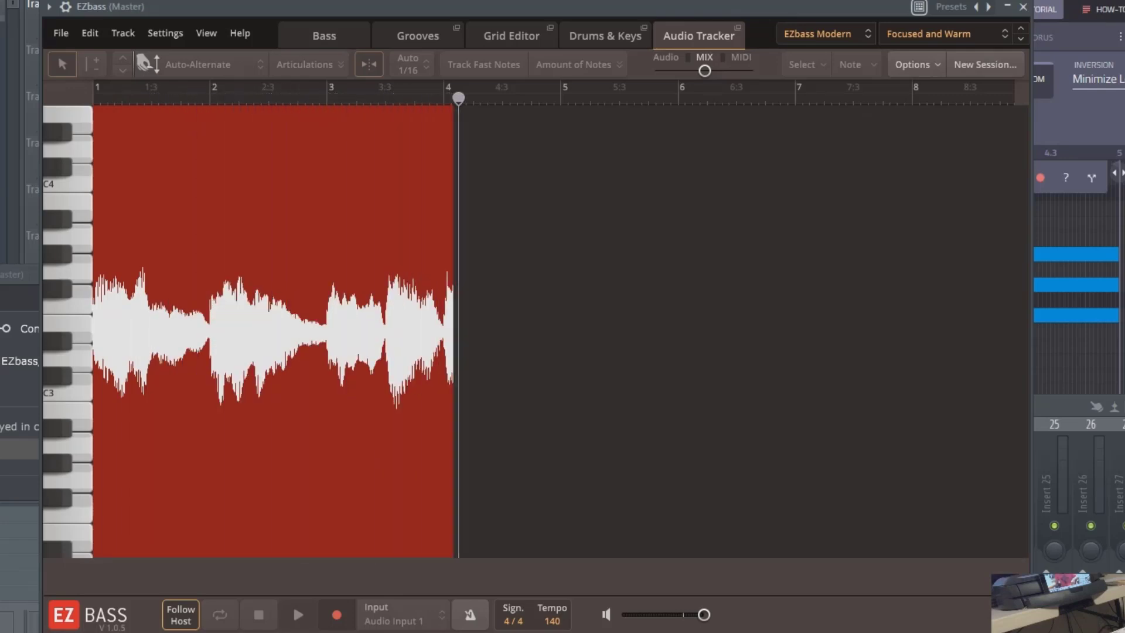
pyautogui.press('space')
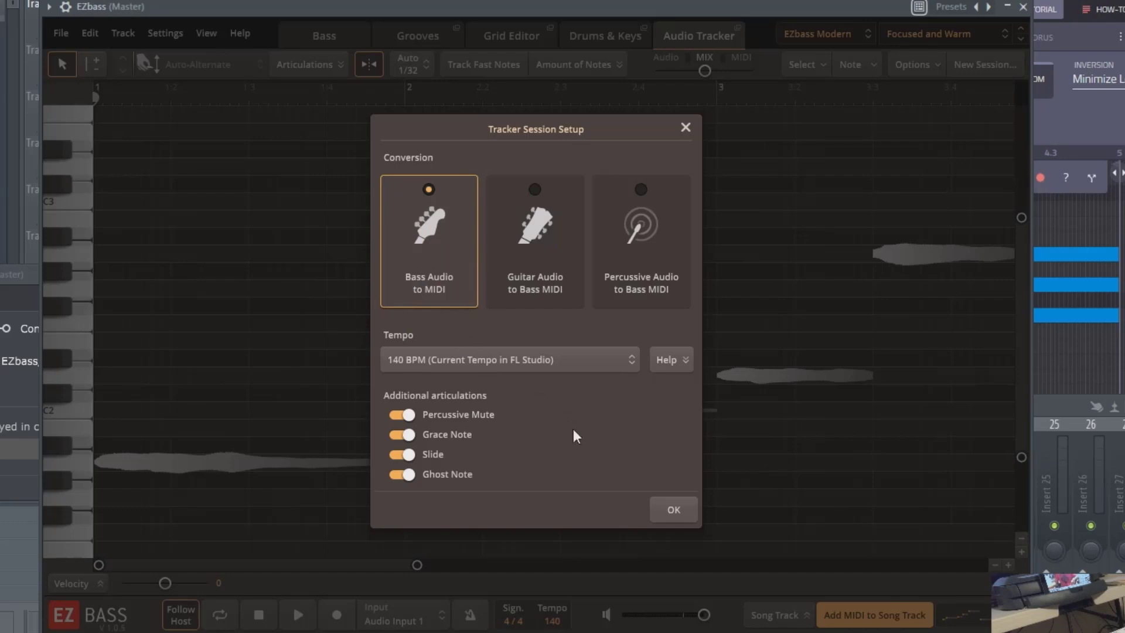
# Convert the recording with Bass Audio to MIDI at FL Studio's current tempo of 140 BPM and play back the tracked notes
pyautogui.click(515, 365)
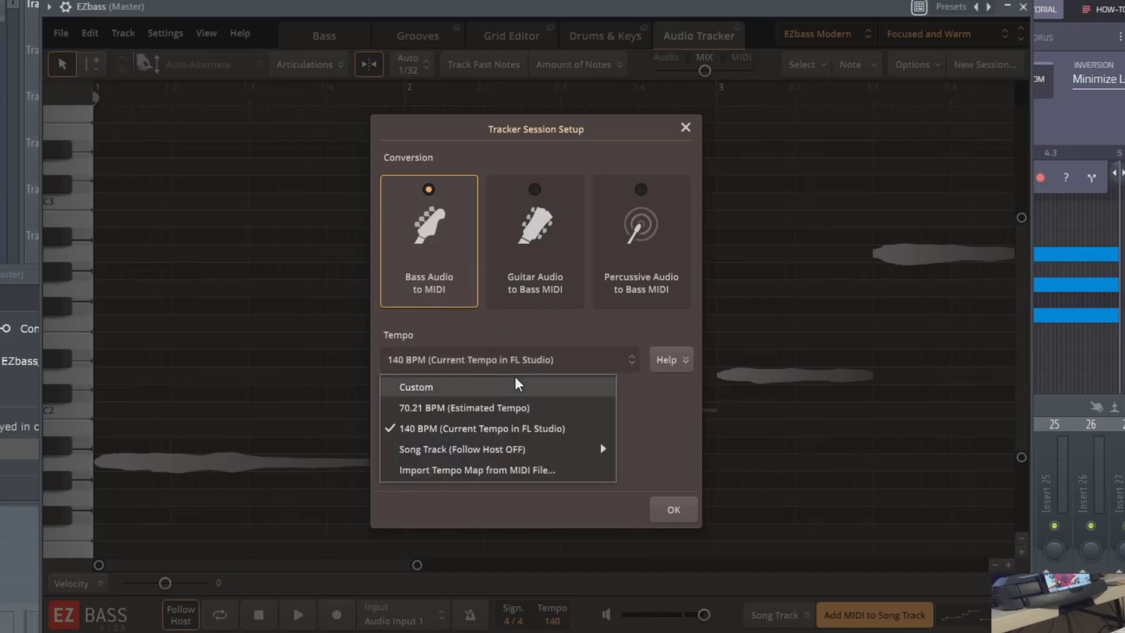
pyautogui.click(539, 433)
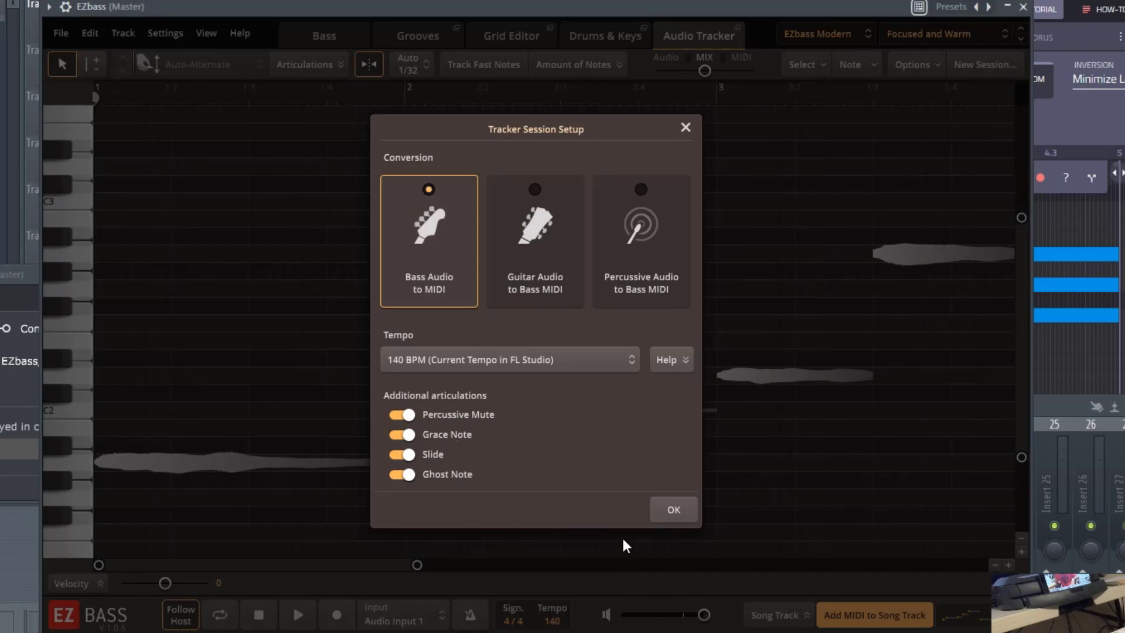
pyautogui.click(672, 510)
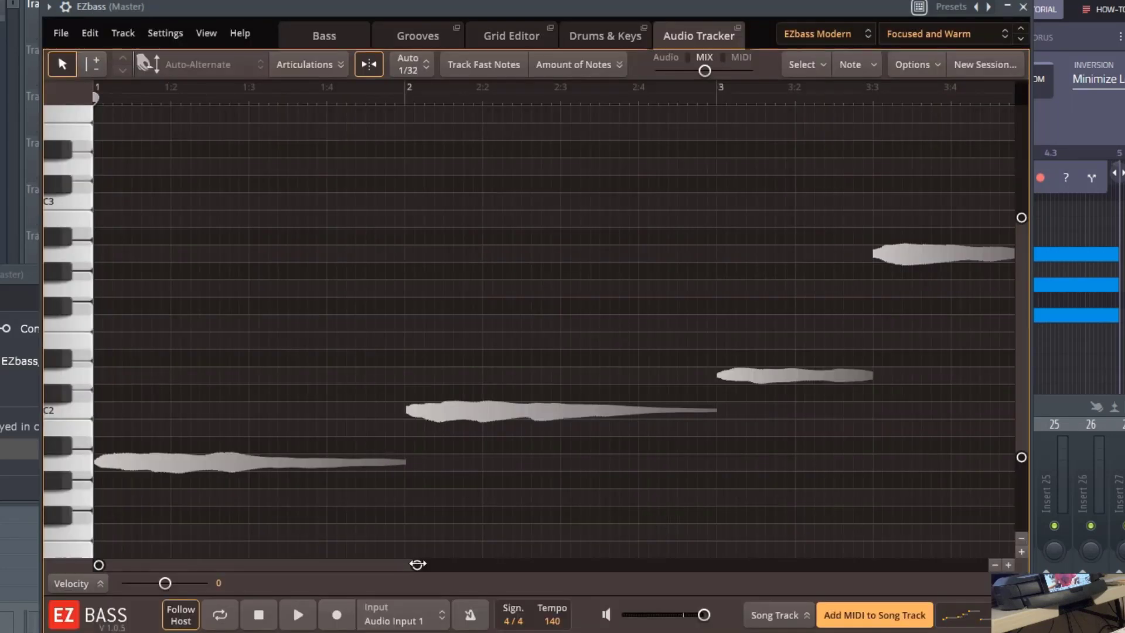
pyautogui.moveTo(417, 564); pyautogui.dragTo(990, 622)
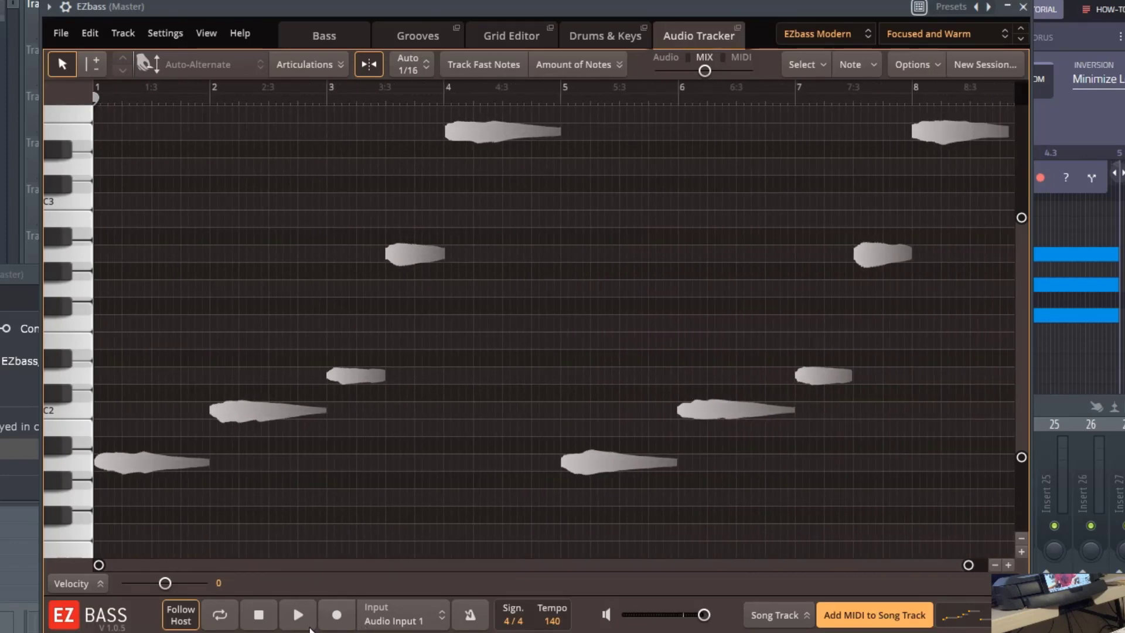
pyautogui.click(298, 616)
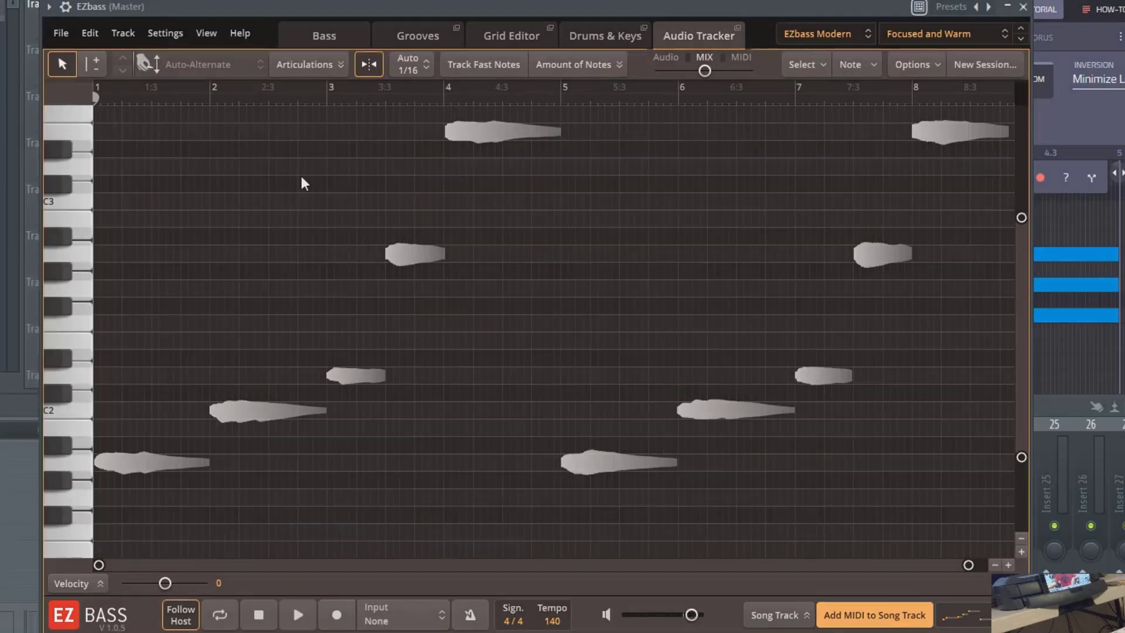
# Add the tracked MIDI to the song track after the first verse, play both blocks and show them in the Grid Editor
pyautogui.click(864, 614)
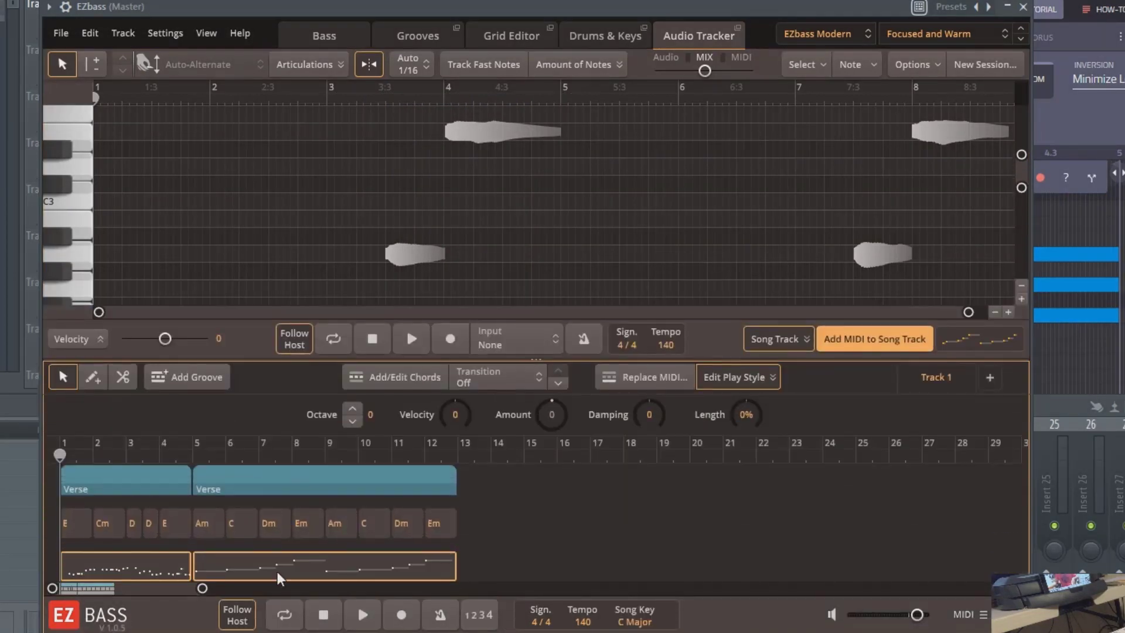
pyautogui.press('space')
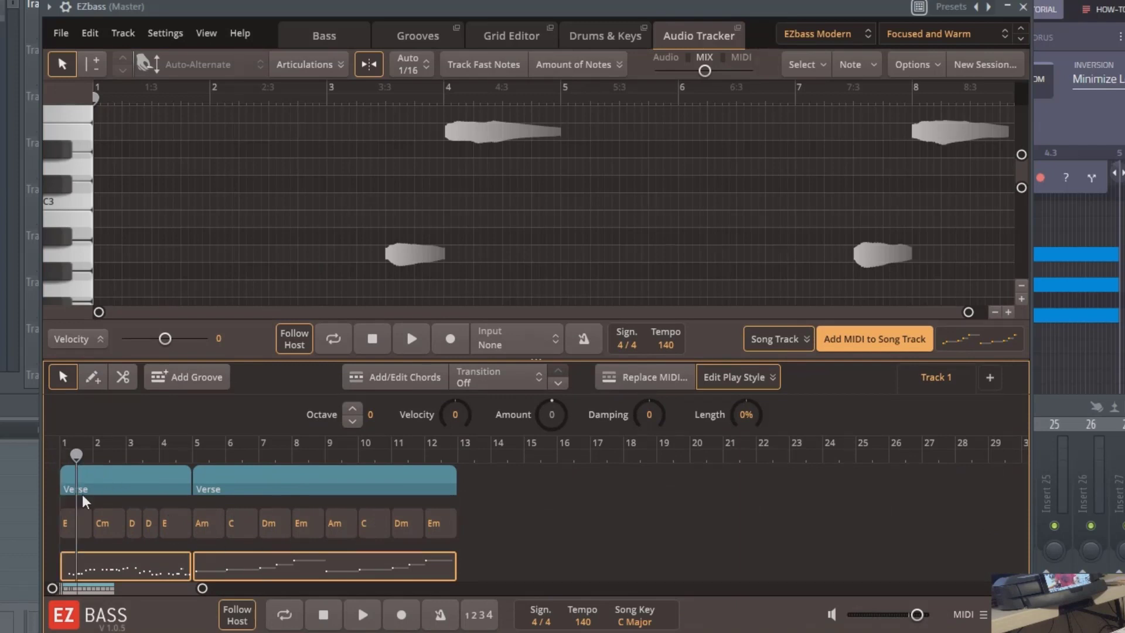
pyautogui.moveTo(917, 614); pyautogui.dragTo(926, 615)
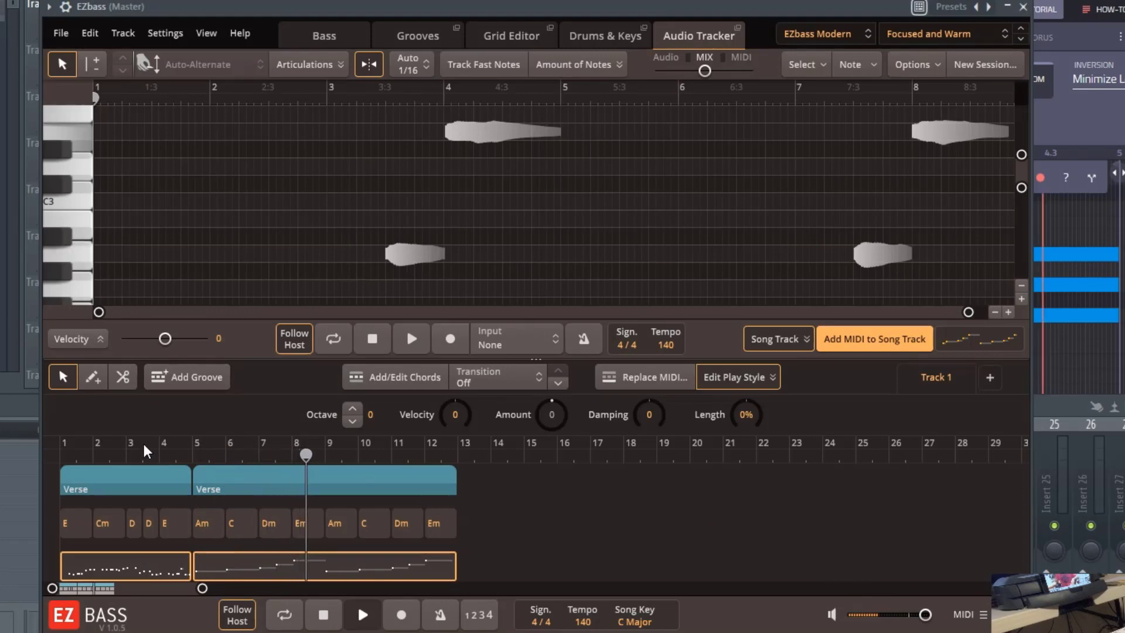
pyautogui.press('space')
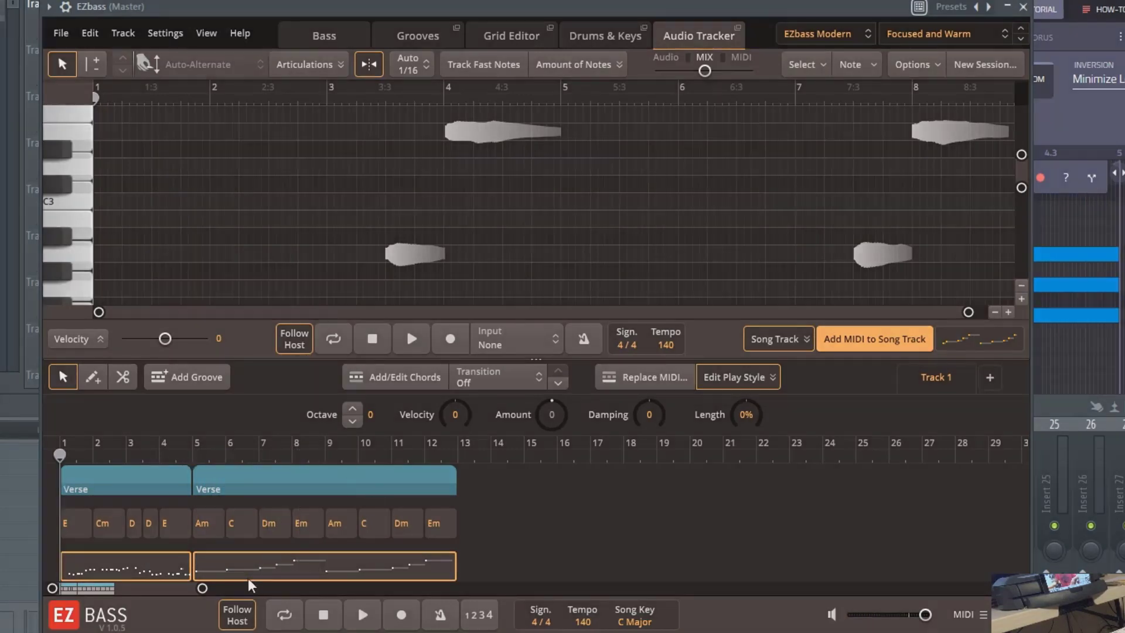
pyautogui.doubleClick(243, 570)
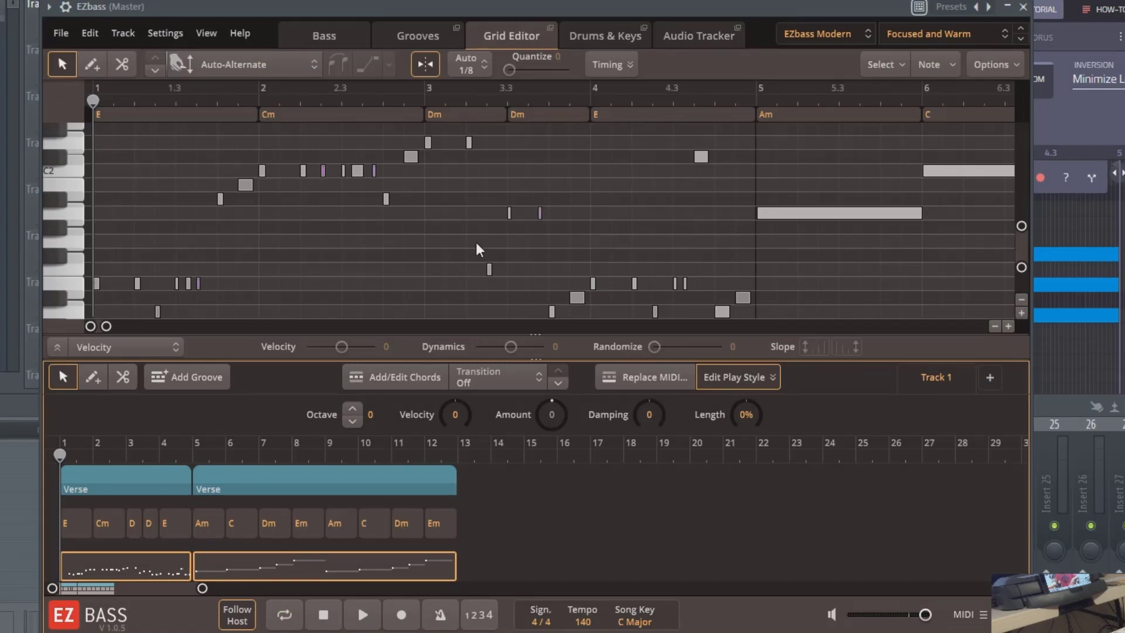